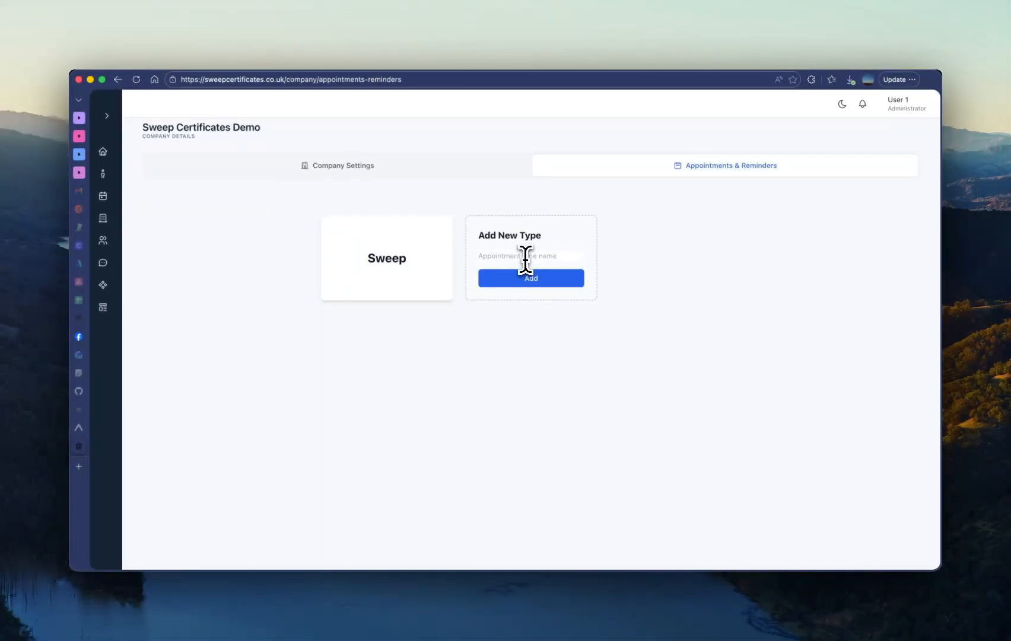
Add a new appointment type named "Service / Repair"
click(525, 256)
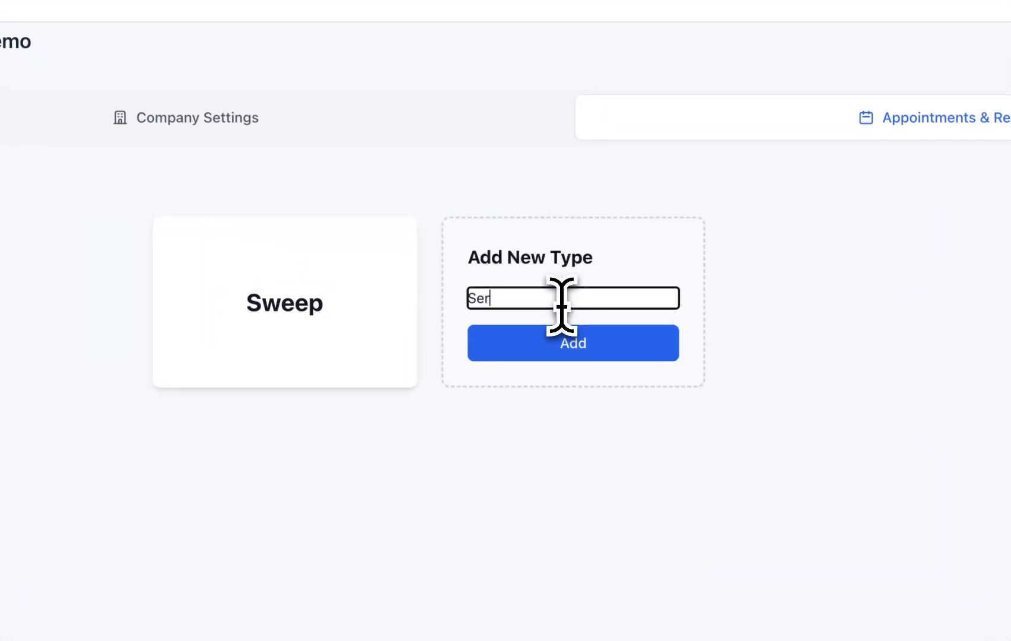
text(Service / Repair)
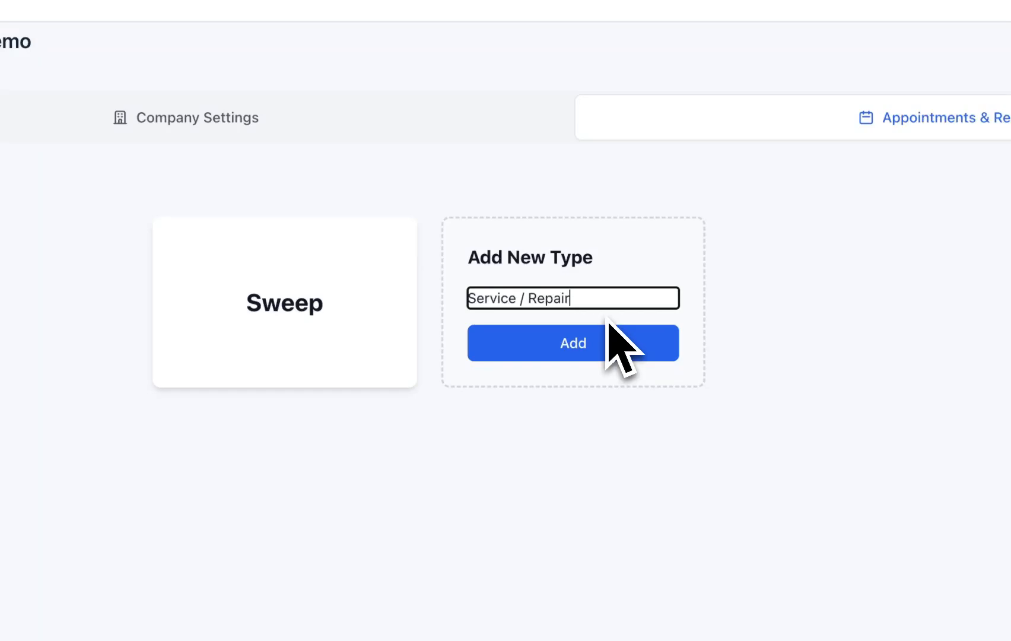
click(580, 338)
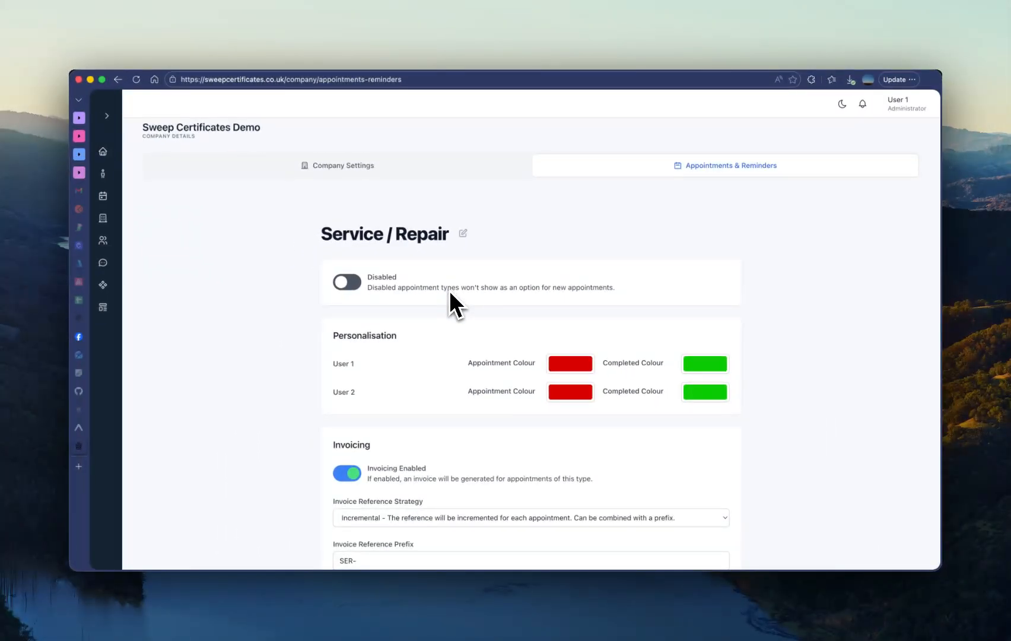
Switch invoicing off and back on for the Service / Repair appointment type
scroll(449, 290, down, 3)
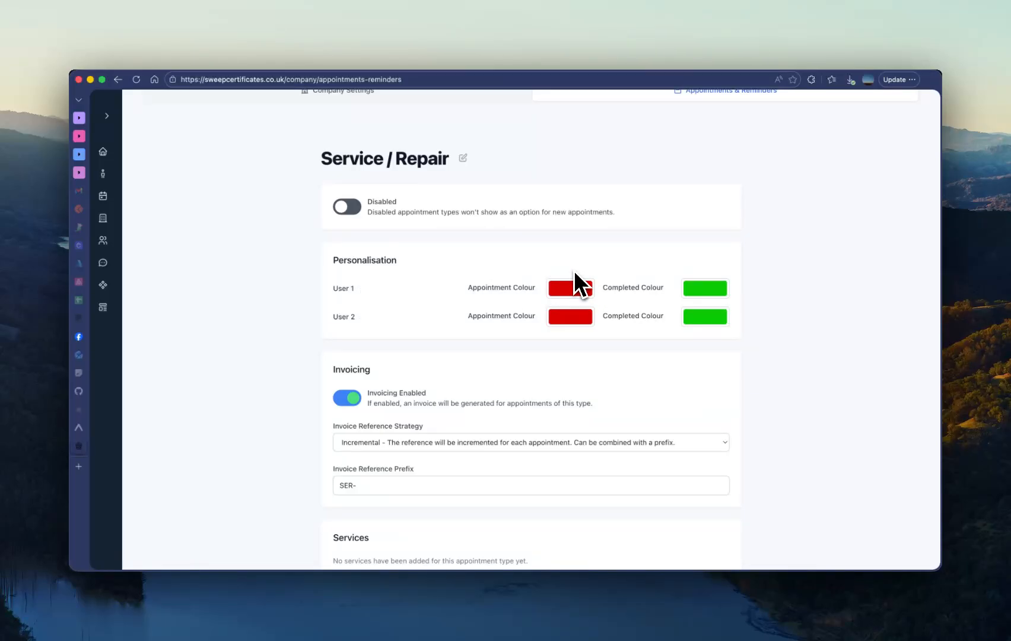
scroll(774, 309, down, 3)
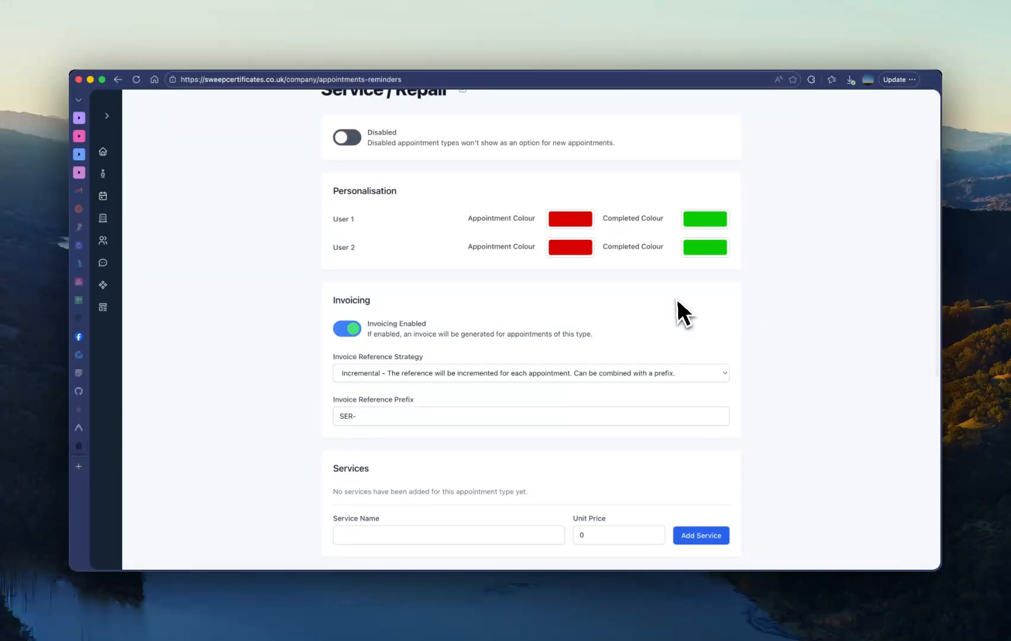
scroll(548, 320, down, 1)
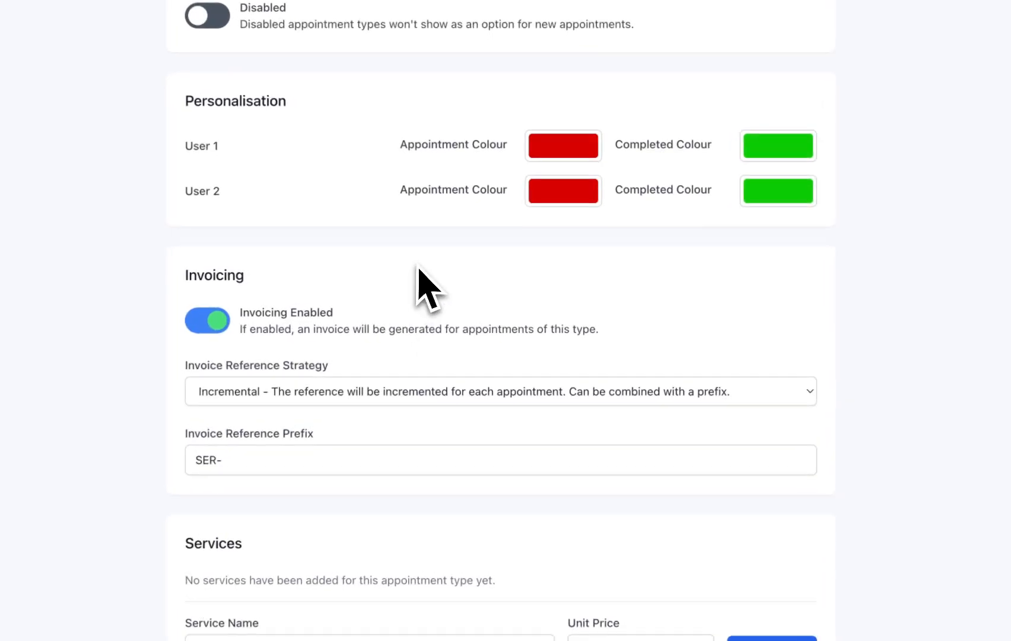
click(356, 322)
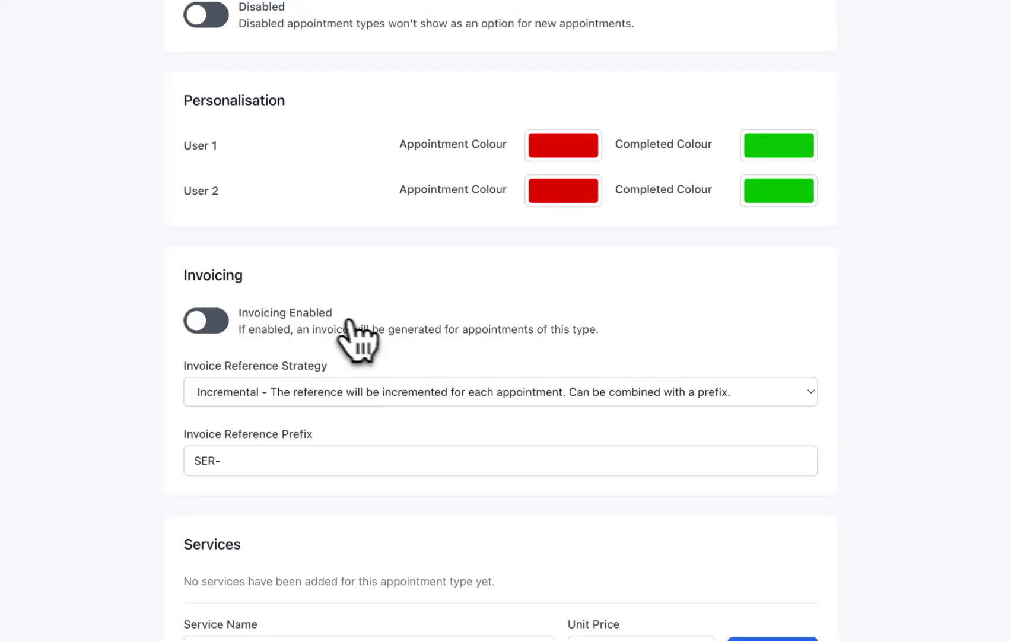
click(316, 318)
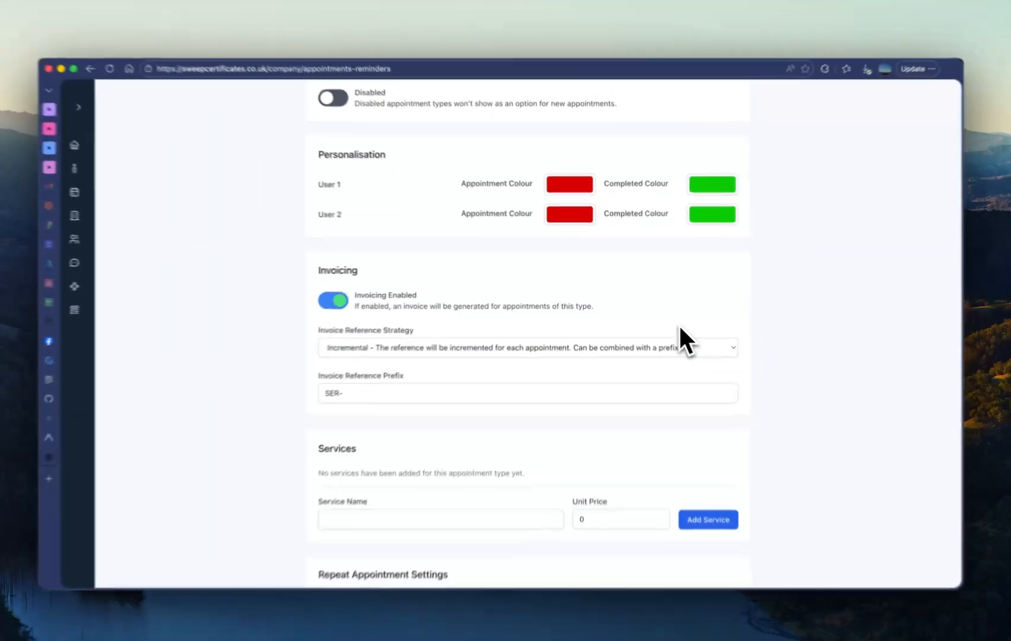
Set the invoice reference strategy to Postcode, which fills in the customer's postcode as the invoice reference
scroll(749, 324, down, 1)
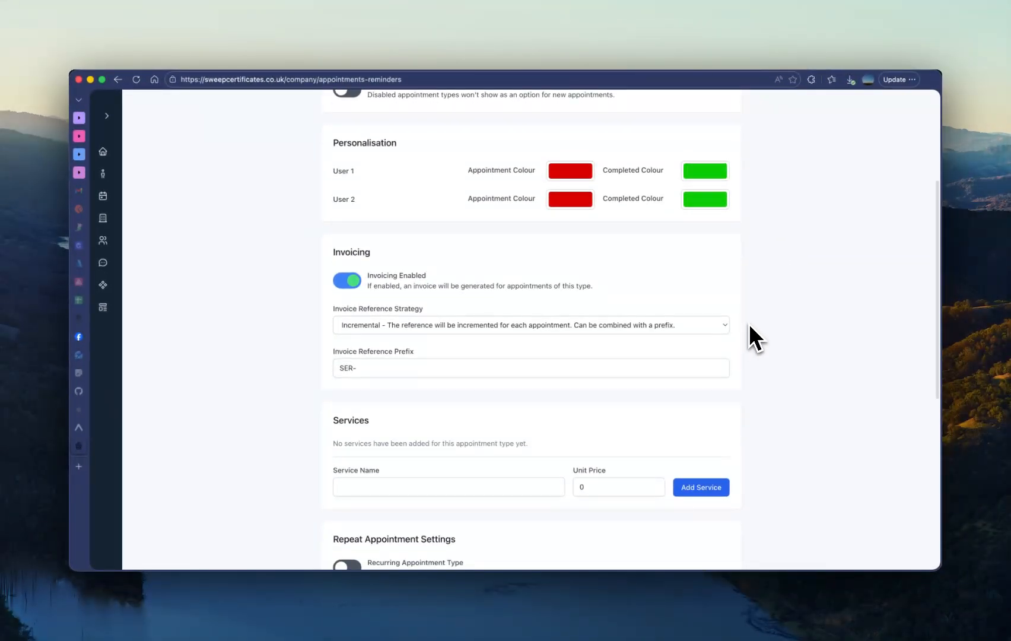
click(697, 322)
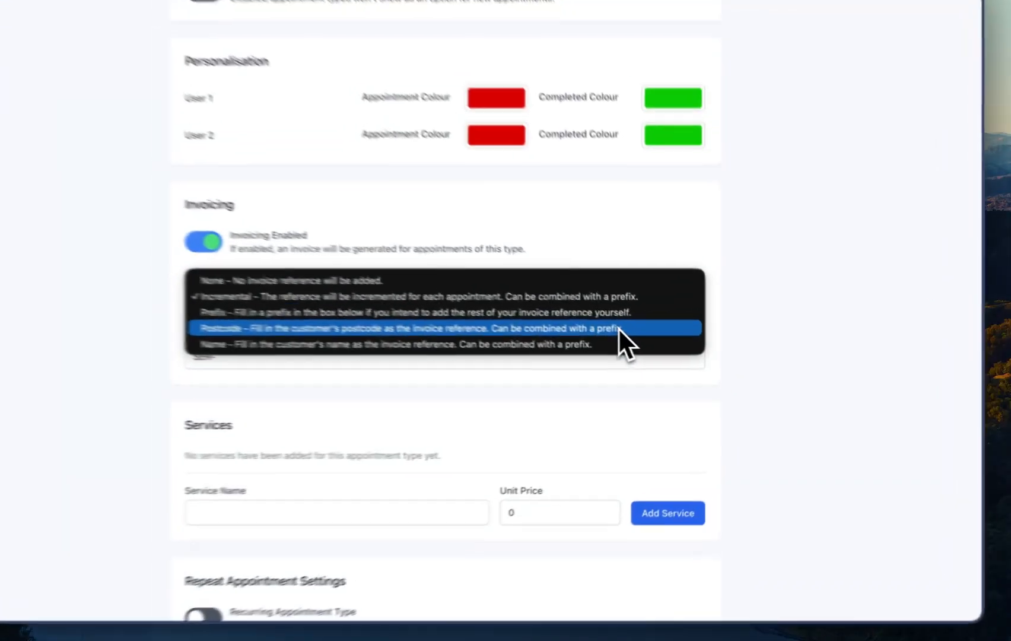
click(665, 346)
Add a service named "Line item 1" with a unit price of 10 to the appointment type
scroll(757, 333, down, 4)
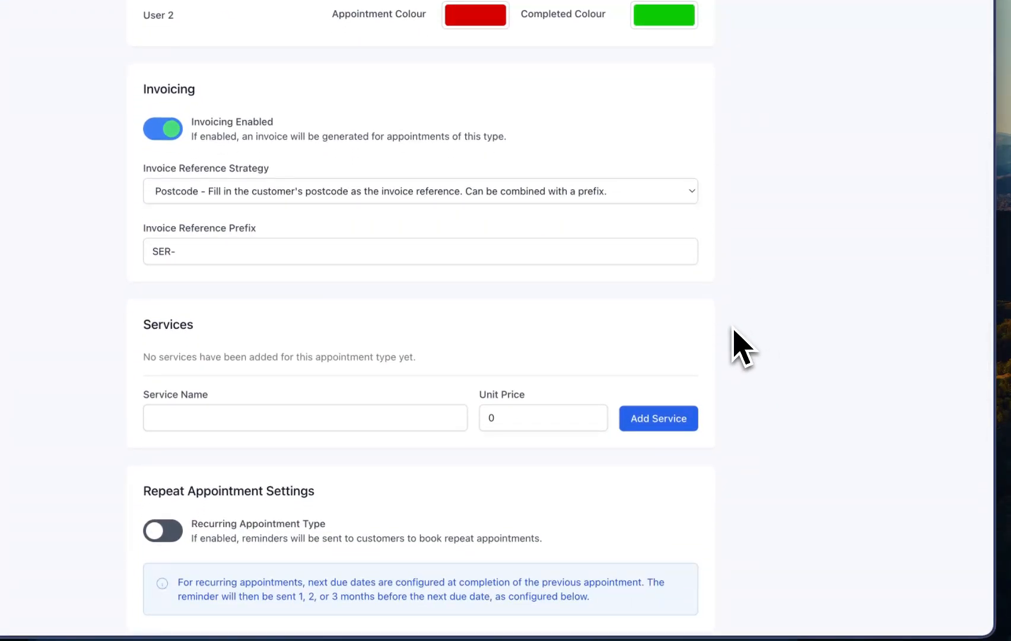
scroll(732, 330, down, 2)
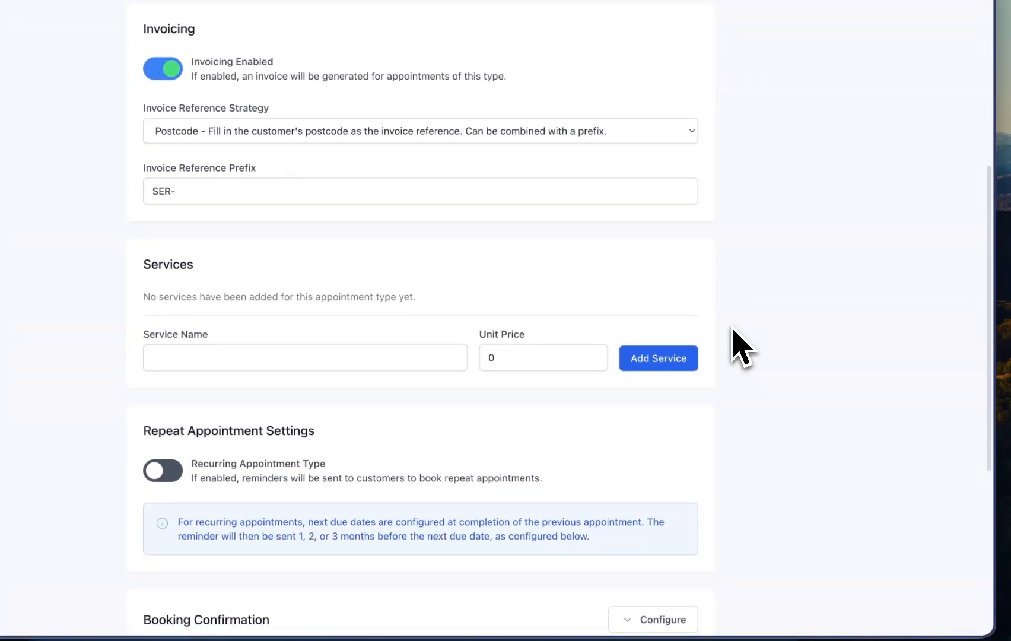
click(410, 357)
text(Line item)
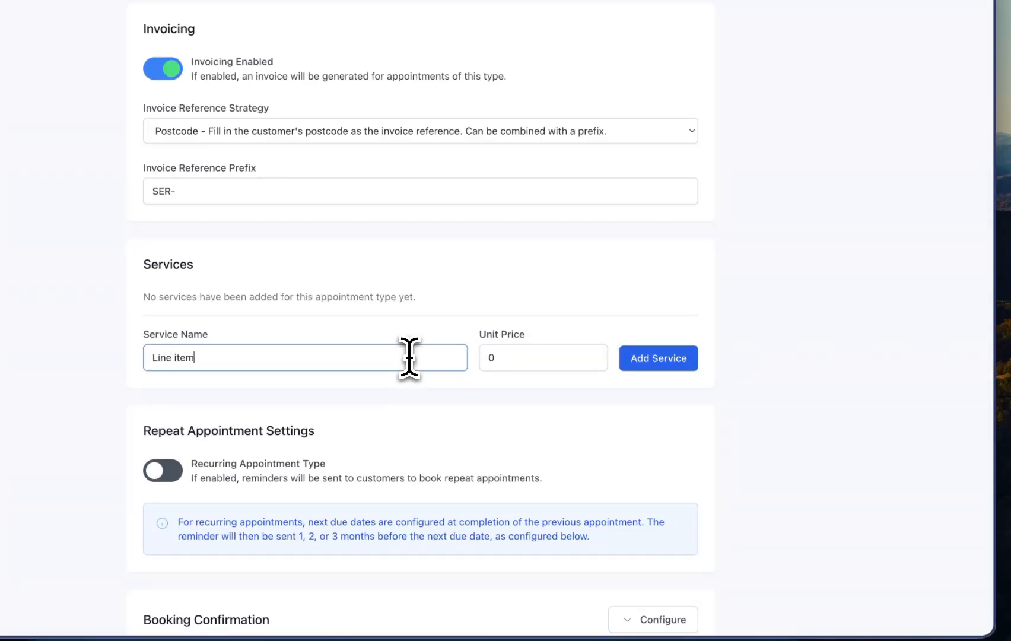
text( 1)
click(489, 358)
text(1)
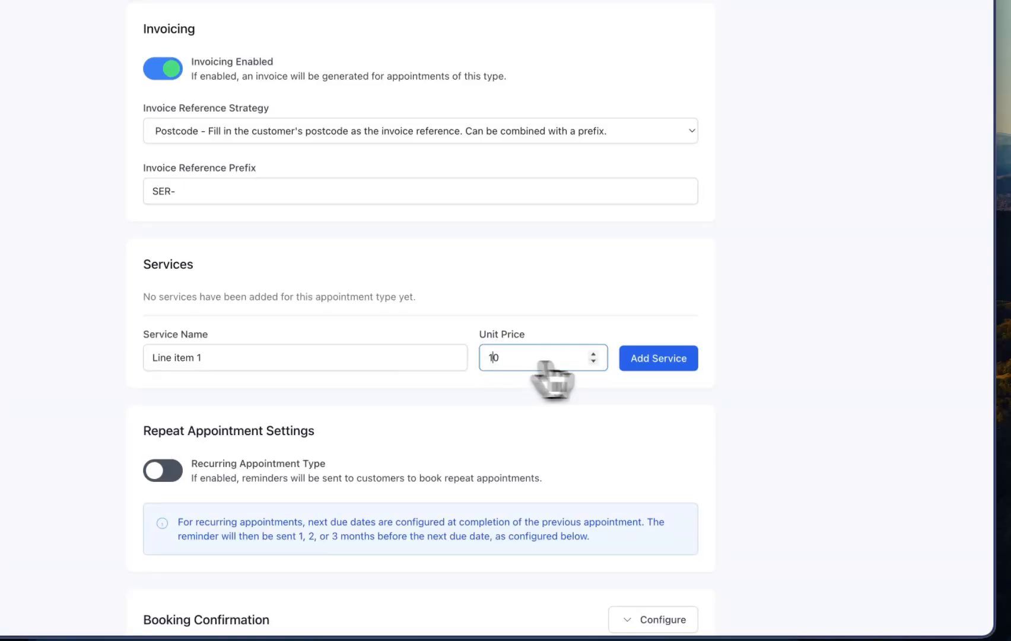
click(656, 359)
Add a second service named "Line item 2" with a unit price of 20
click(407, 386)
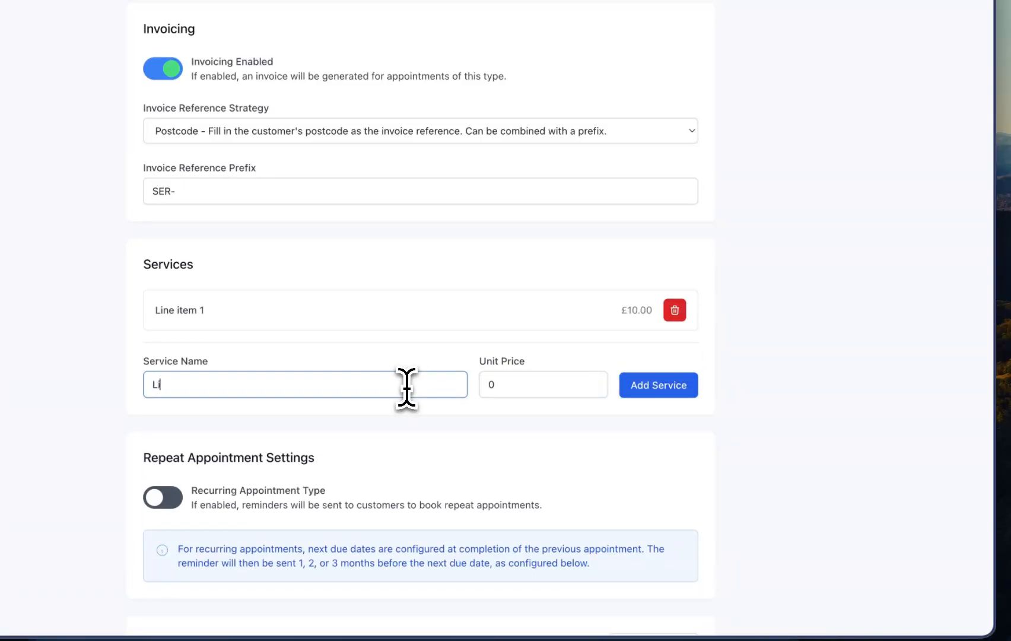
text(Line item 2)
click(484, 384)
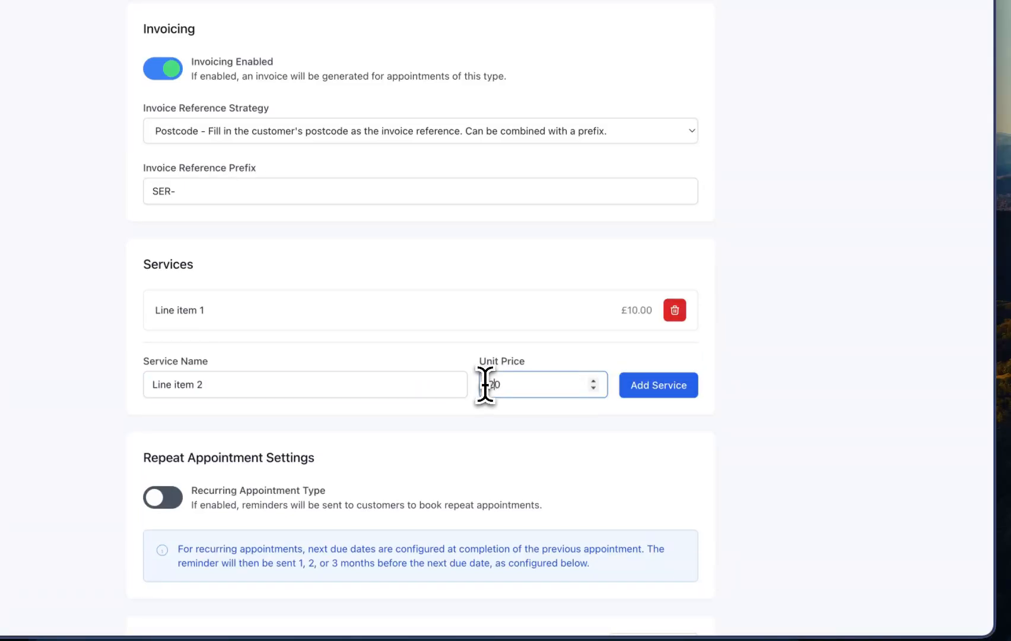
text(2)
click(650, 389)
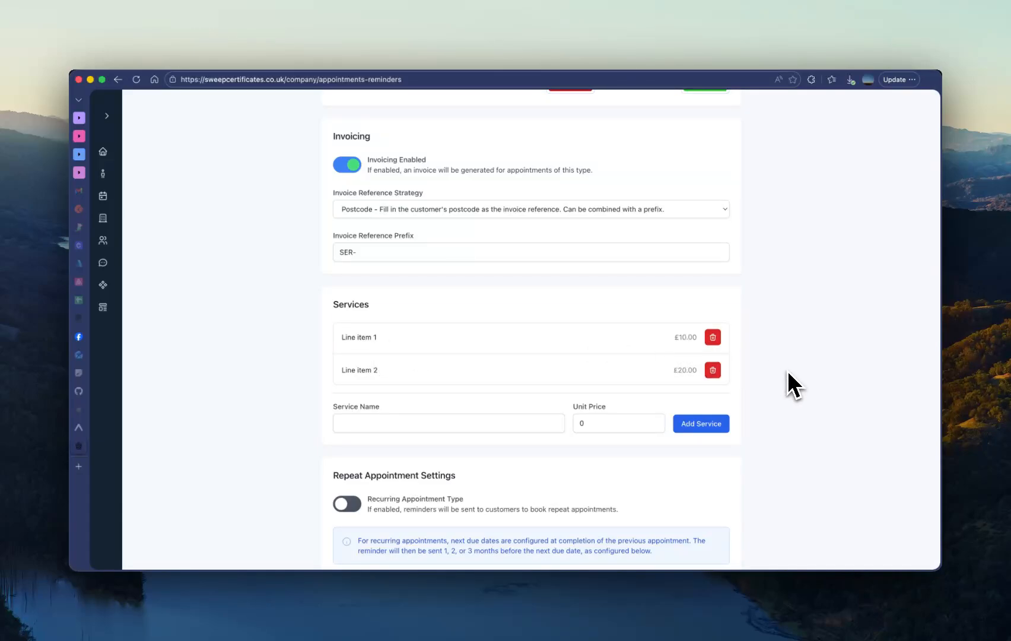
Enable Recurring Appointment Type in the repeat appointment settings
scroll(788, 370, down, 1)
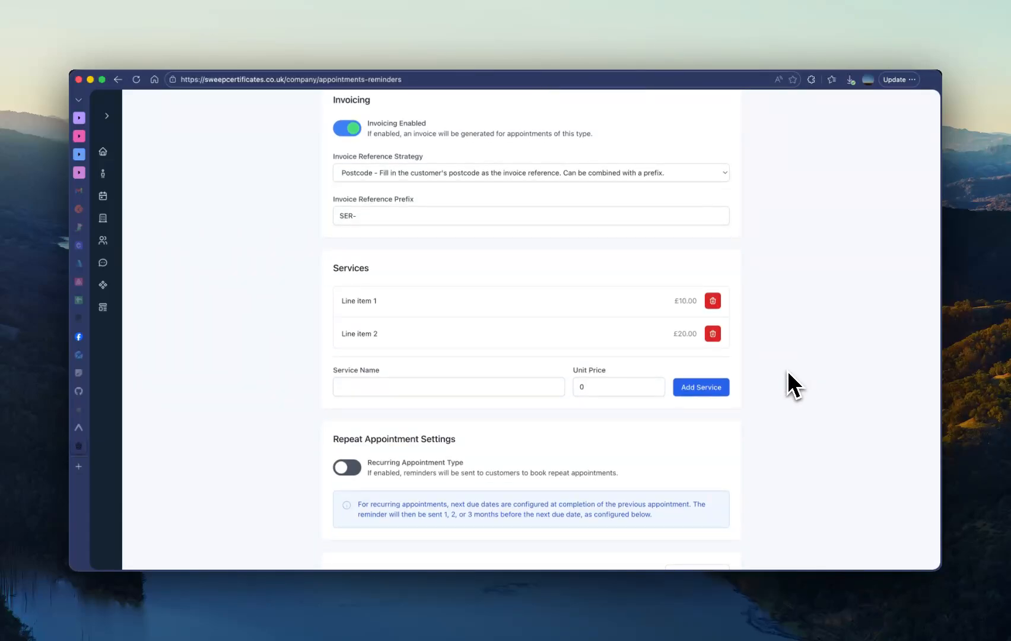
scroll(789, 372, down, 3)
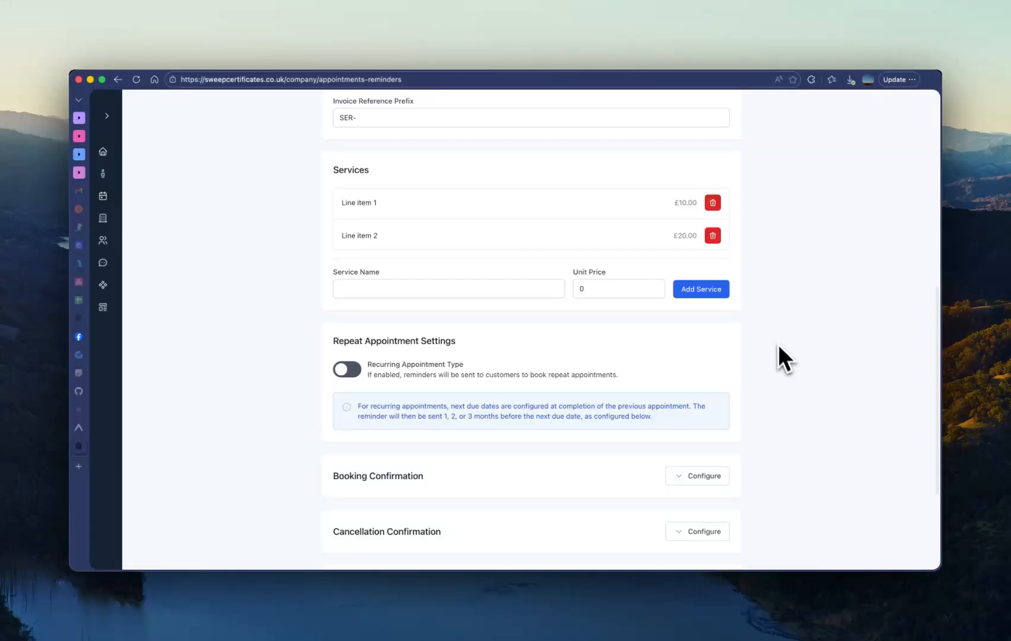
scroll(777, 339, down, 1)
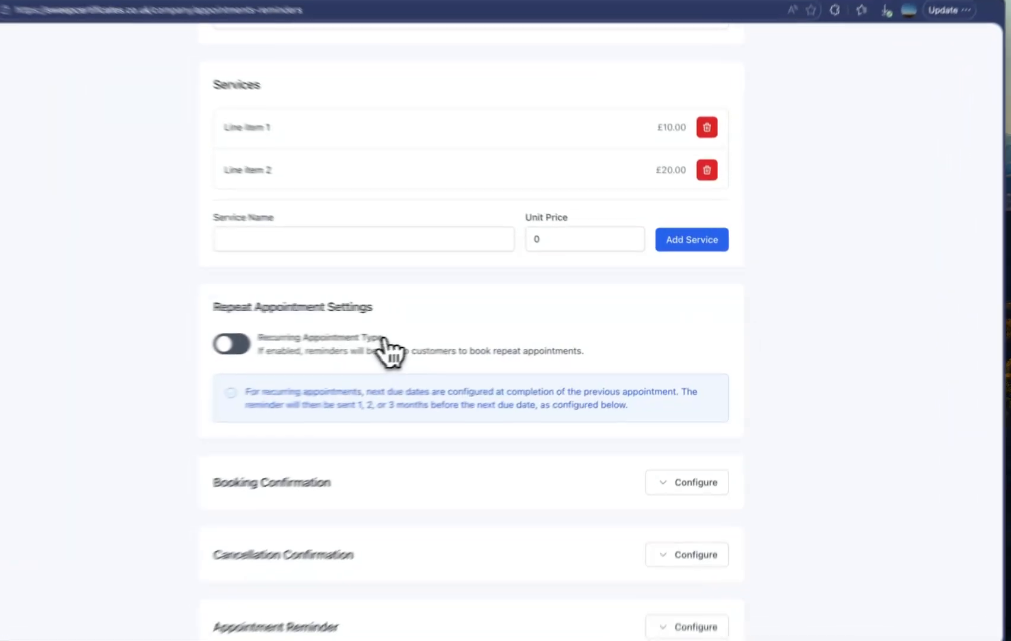
click(389, 350)
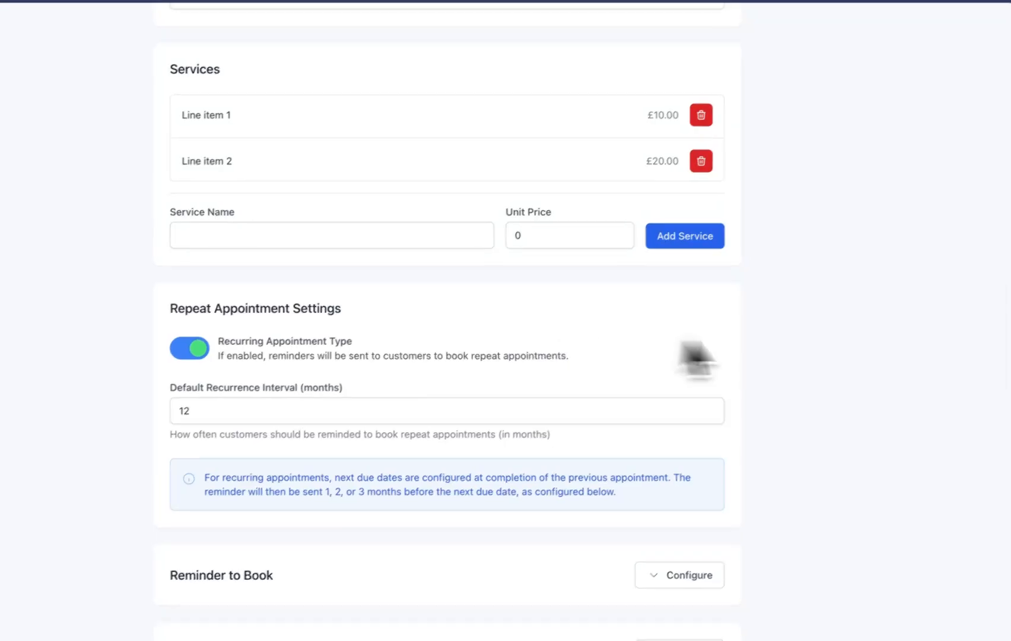
Expand the Reminder to Book settings and examine the automated reminder options, first-reminder timing, and email and SMS templates
scroll(808, 361, down, 2)
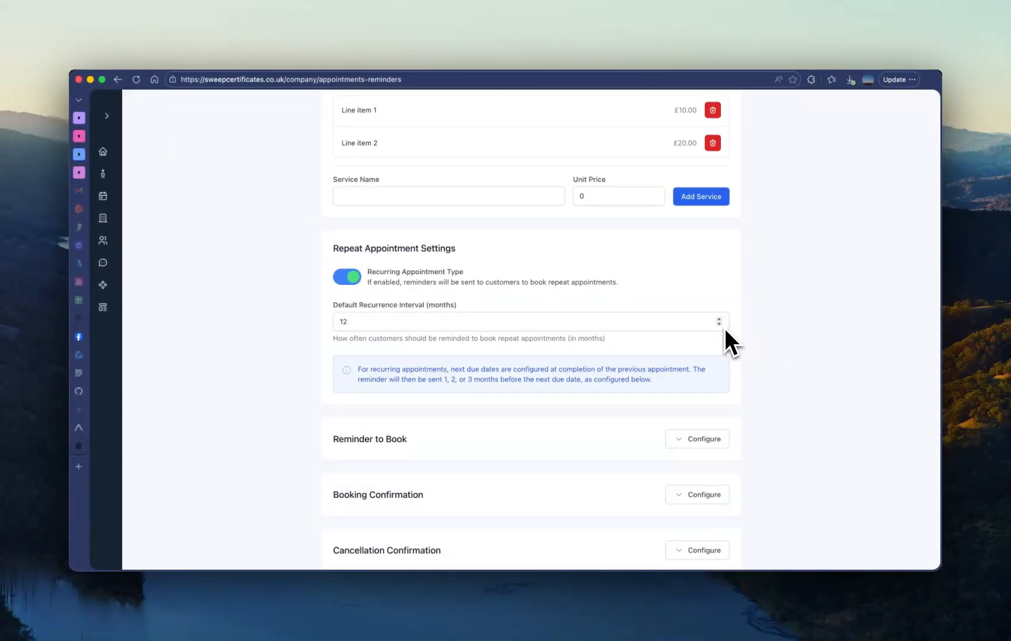
click(715, 439)
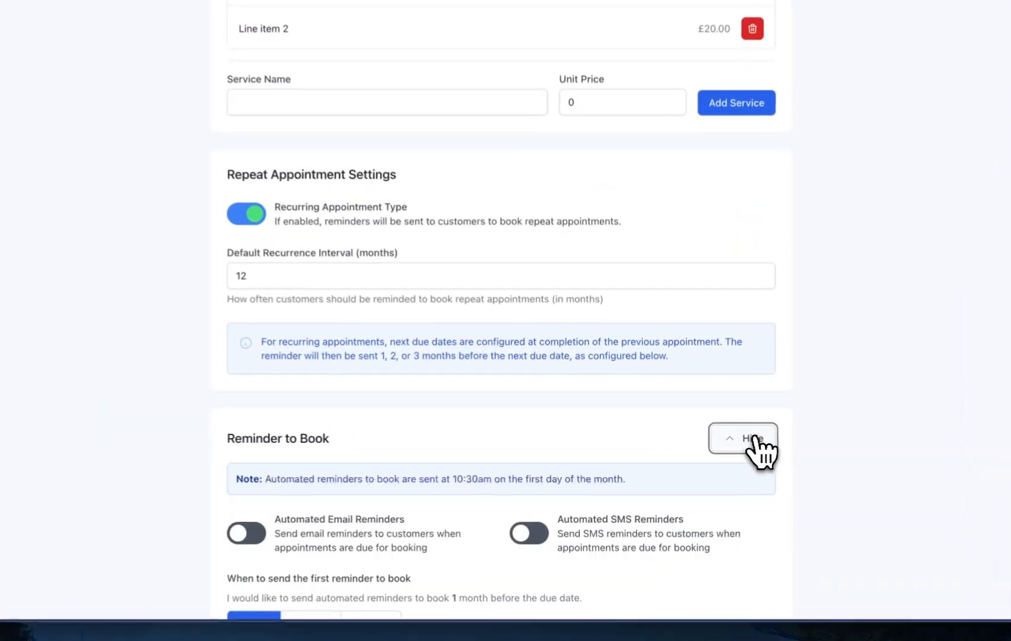
scroll(719, 446, down, 3)
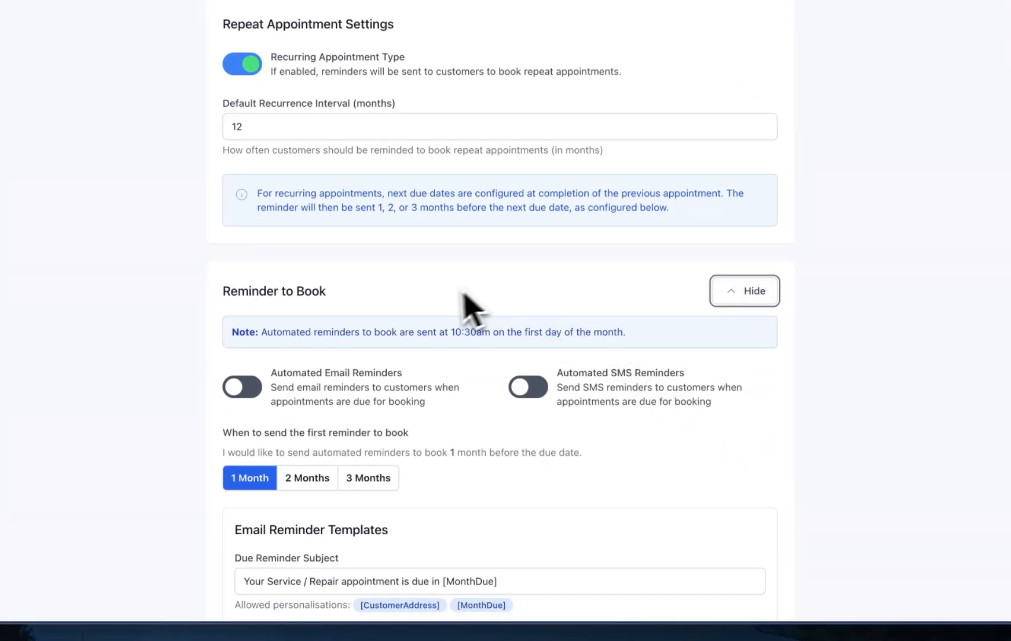
scroll(422, 302, down, 1)
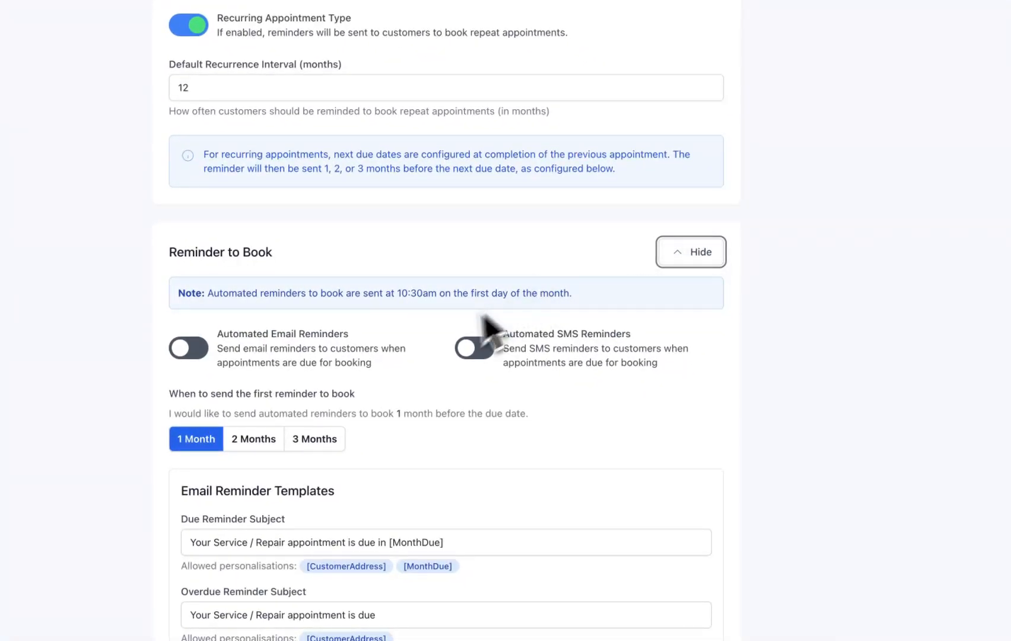
scroll(435, 341, down, 1)
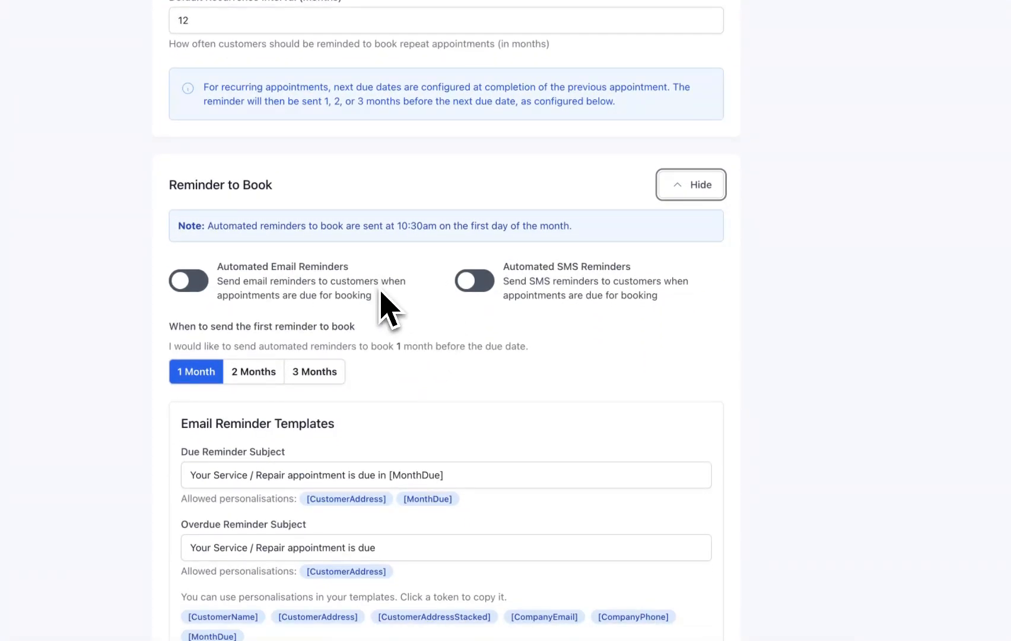
scroll(380, 292, down, 1)
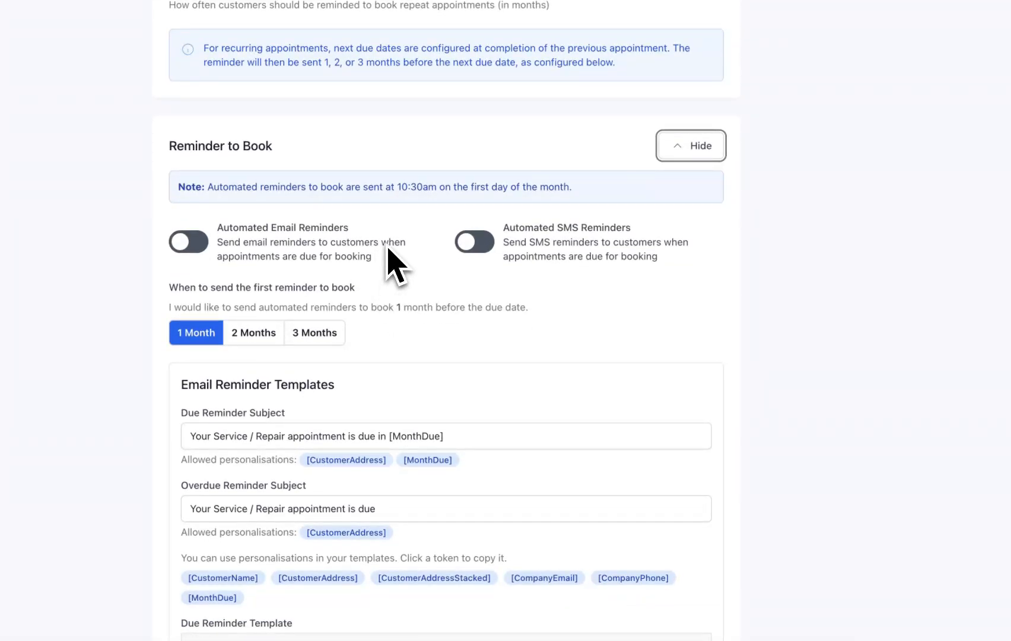
scroll(528, 315, down, 1)
scroll(748, 398, down, 1)
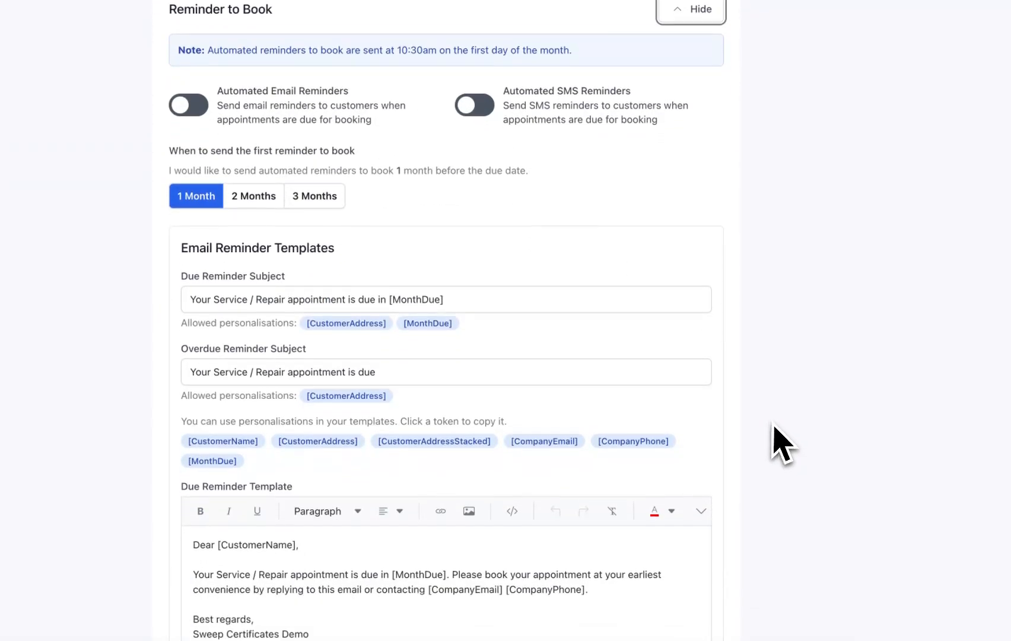
scroll(782, 444, down, 2)
scroll(775, 427, down, 6)
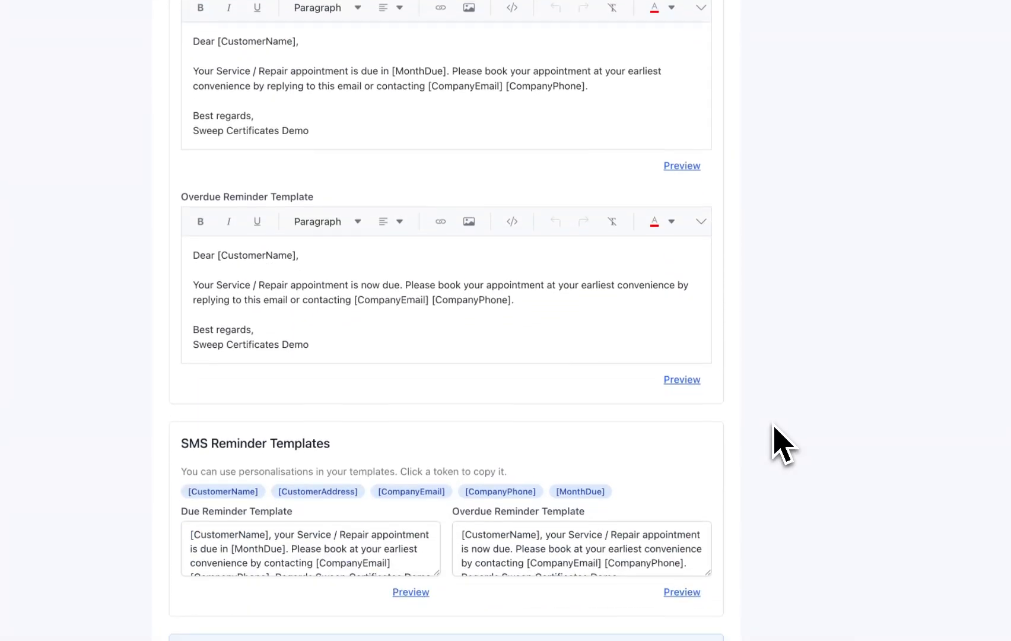
scroll(762, 439, down, 2)
scroll(765, 458, down, 3)
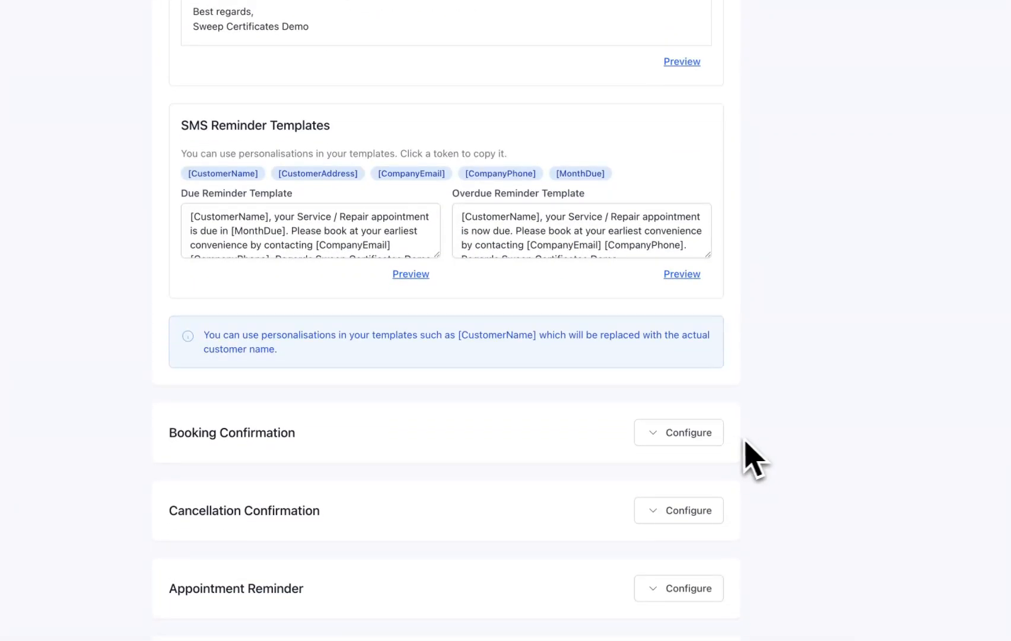
scroll(748, 459, down, 1)
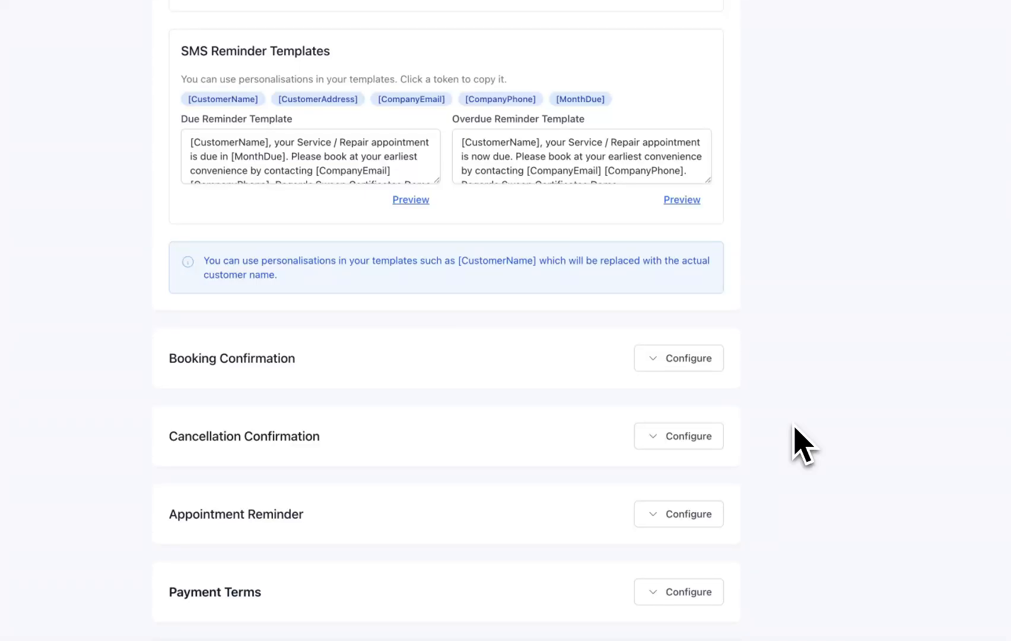
Expand the Cancellation Confirmation settings, review the automated confirmation options and email template, and collapse the section again
click(691, 442)
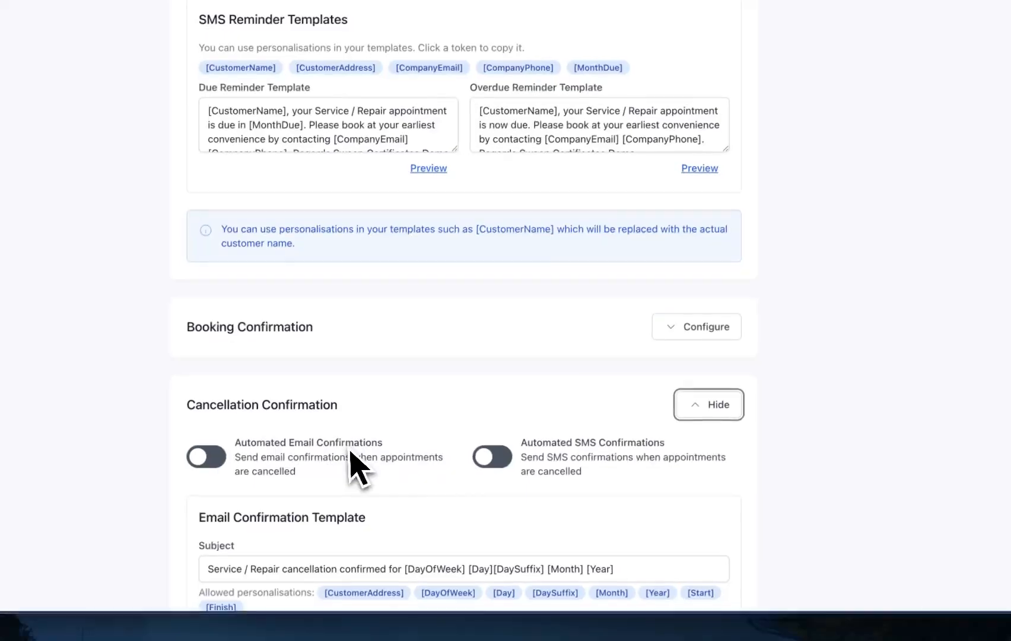
scroll(356, 469, down, 2)
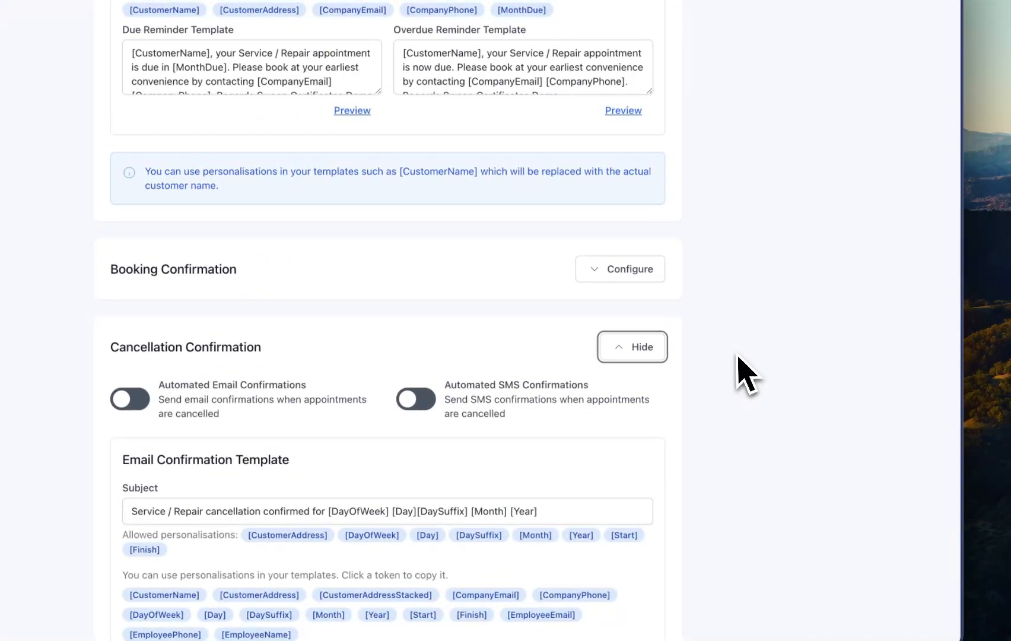
scroll(643, 380, down, 5)
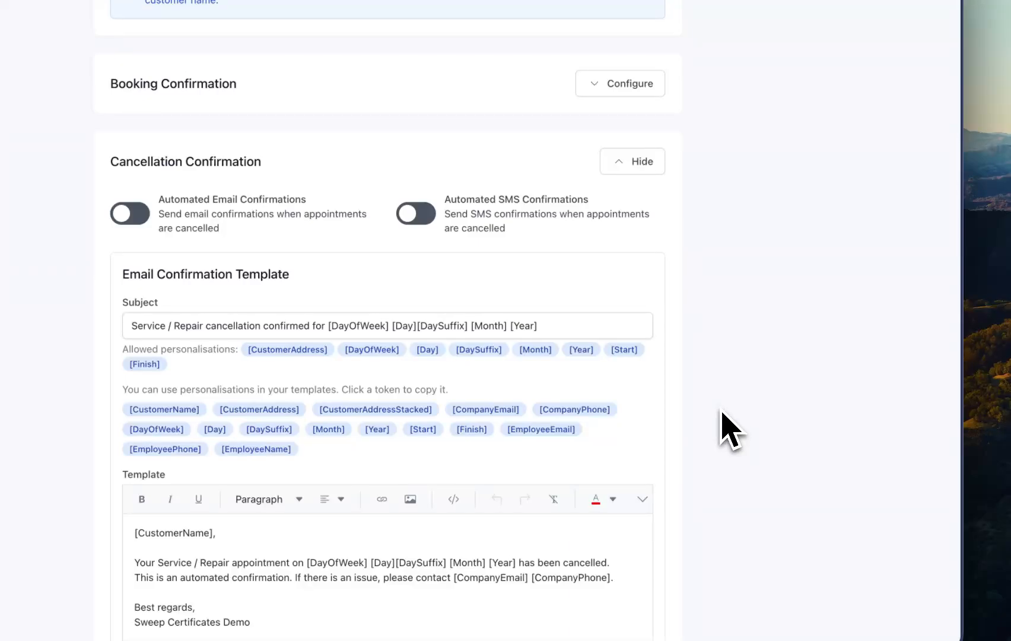
click(642, 165)
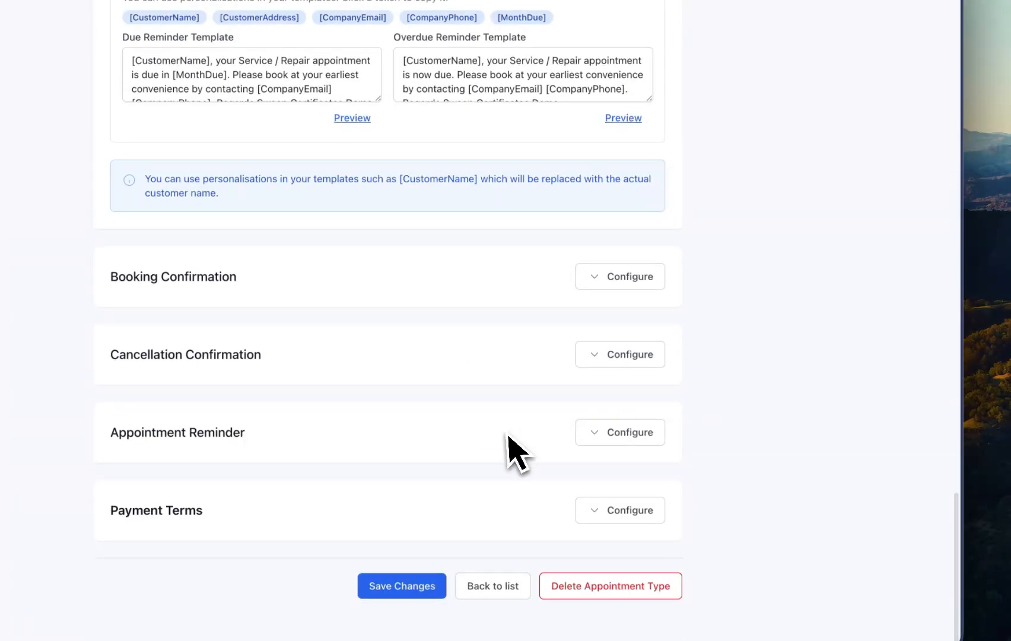
Expand the Payment Terms settings, review the payment due period, and save the appointment type
click(632, 457)
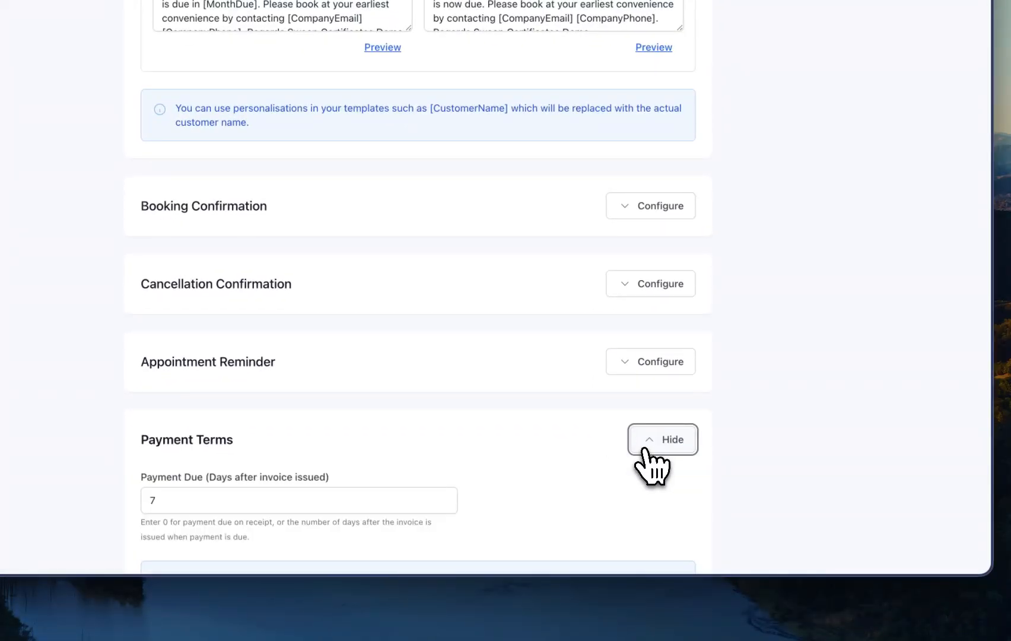
scroll(774, 386, down, 3)
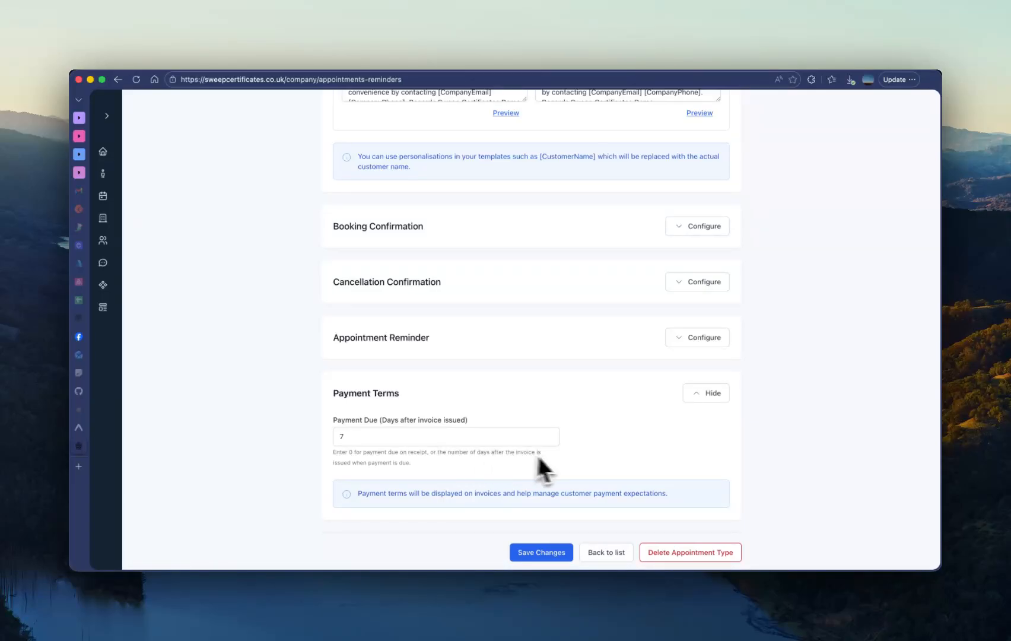
scroll(687, 460, down, 1)
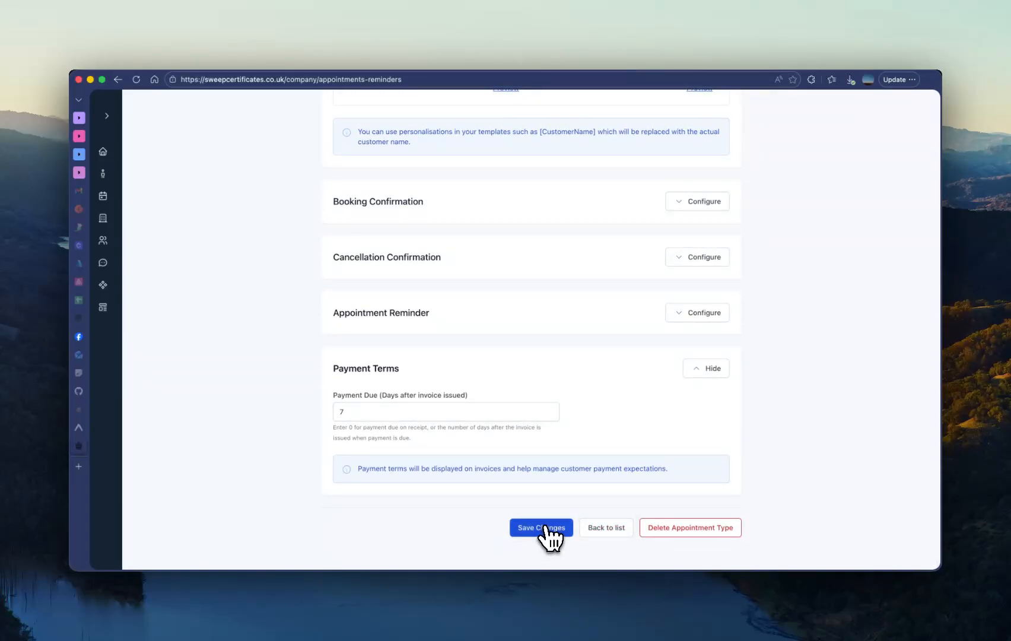
click(547, 531)
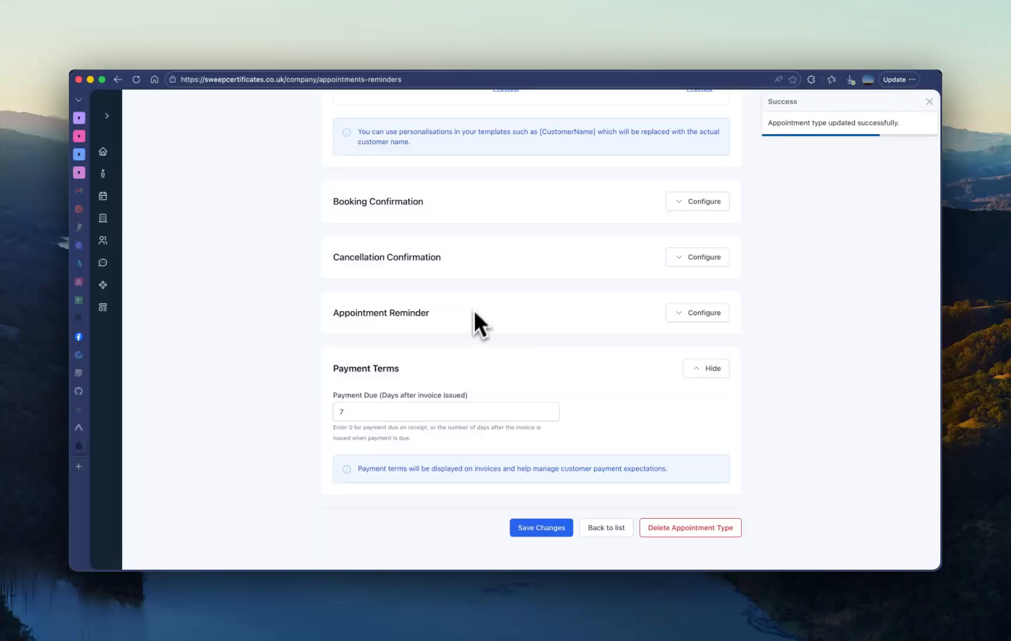
Look over the saved Service / Repair settings and return to the list of appointment types
scroll(478, 303, up, 15)
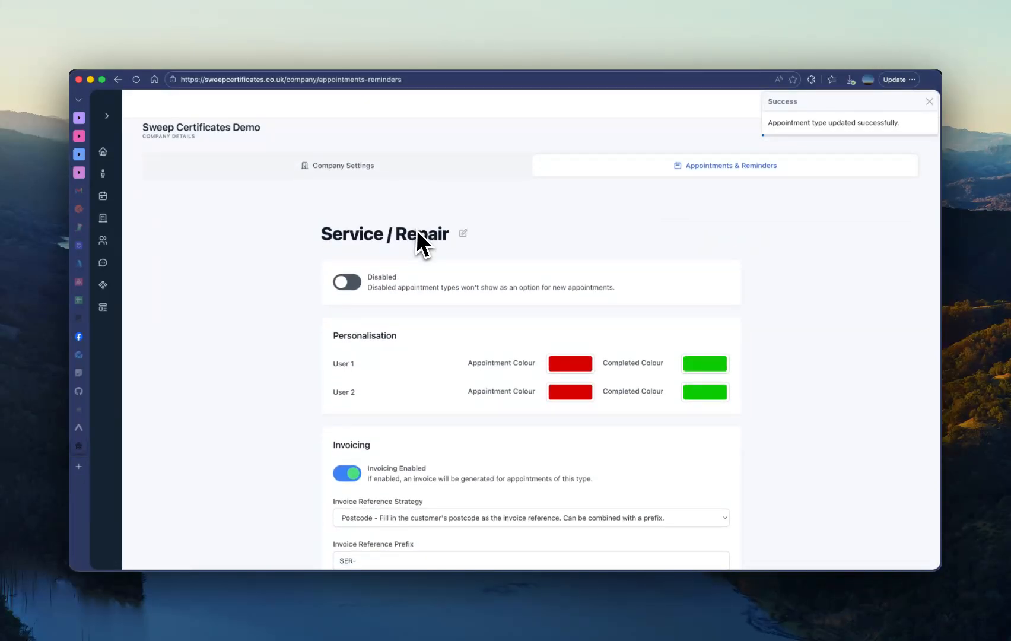
scroll(578, 328, down, 20)
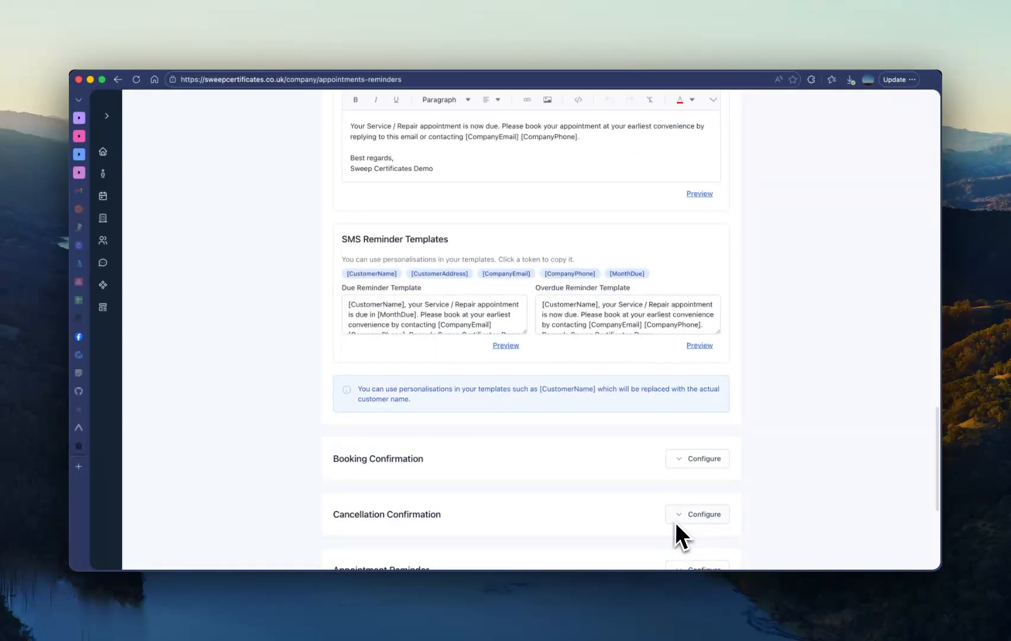
scroll(680, 528, down, 5)
click(606, 526)
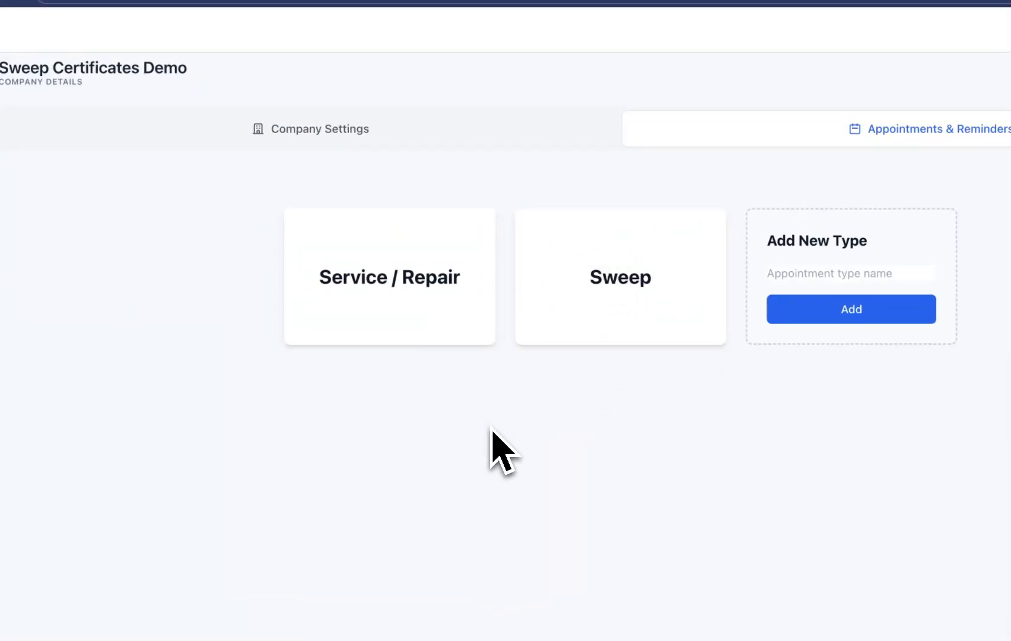
Open the first customer in the customer search and show their Service / Repair appointments
key(super+k)
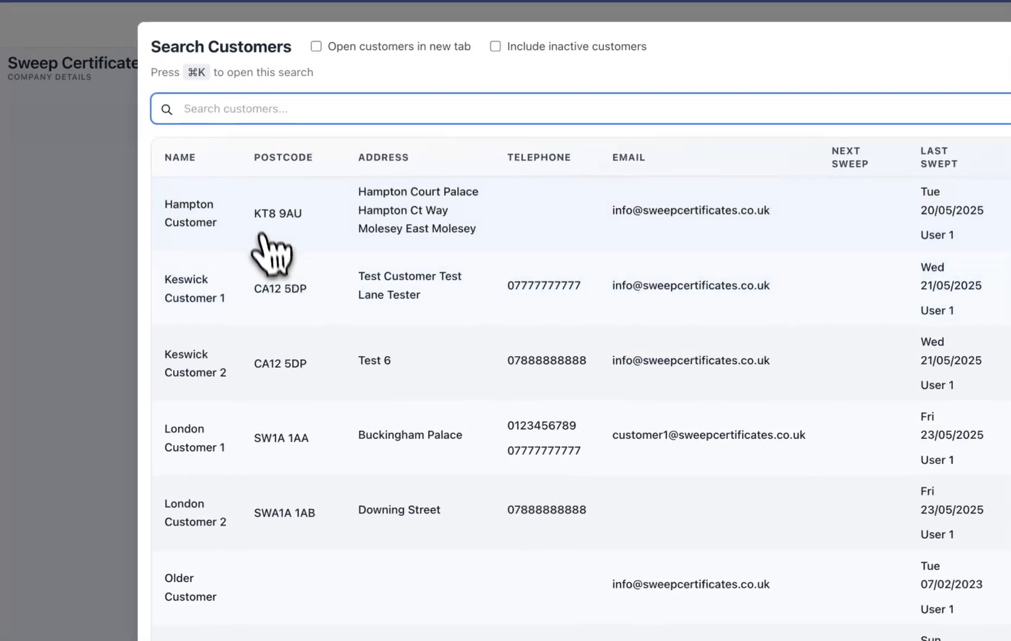
click(266, 224)
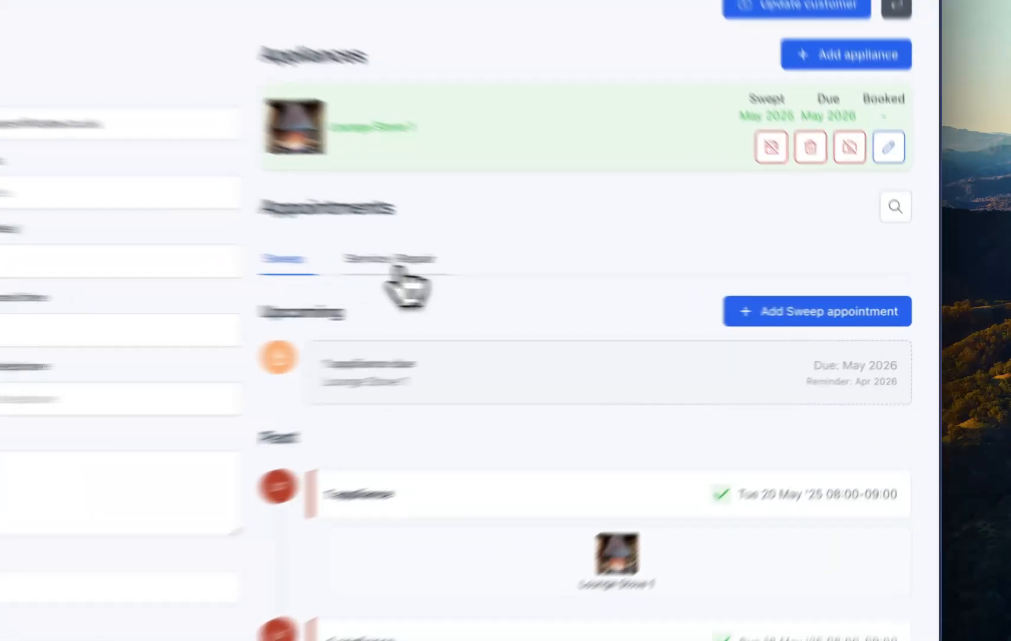
click(620, 293)
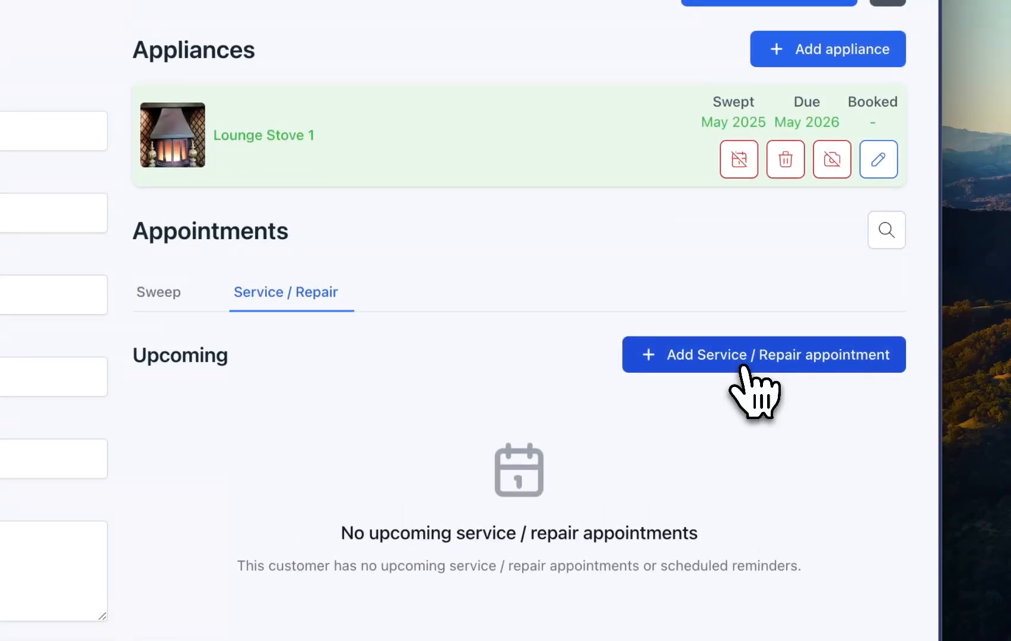
Start a new Service / Repair appointment for 28 January 2026 with a 1h duration, assigned to User 1
click(741, 368)
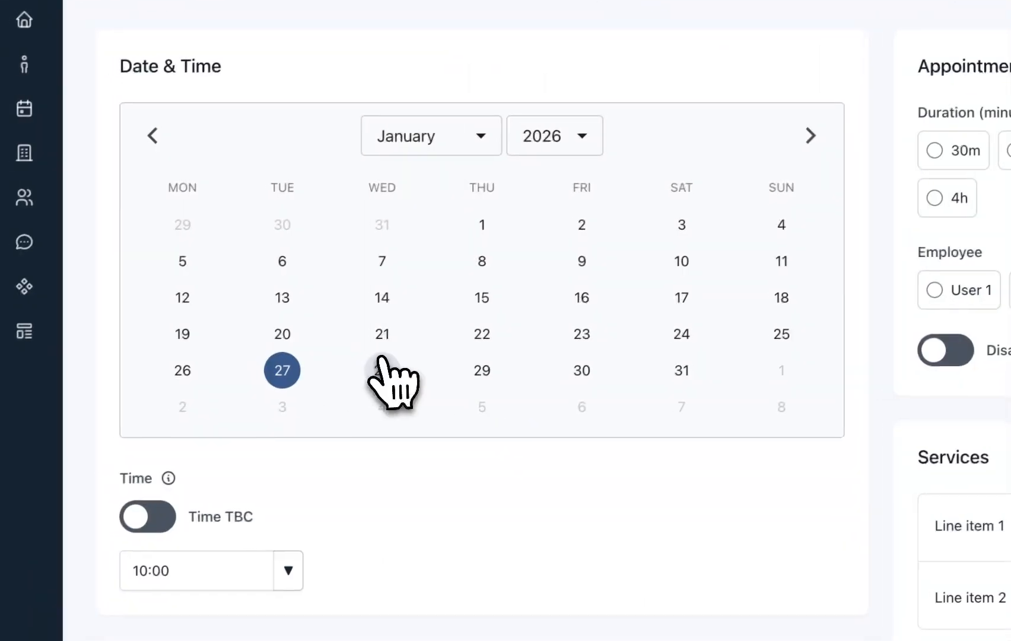
click(385, 369)
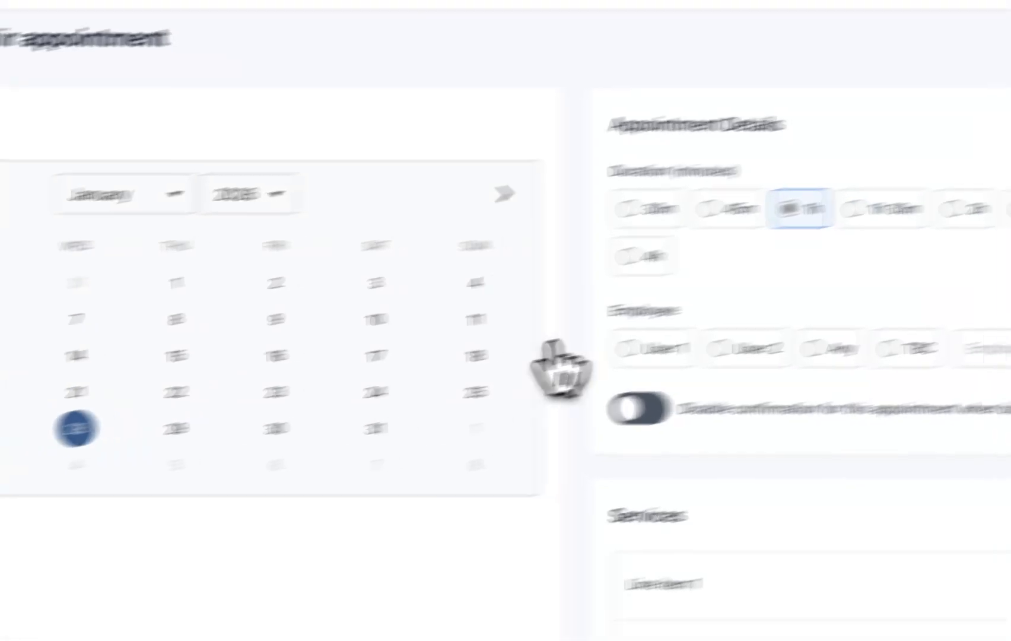
click(988, 290)
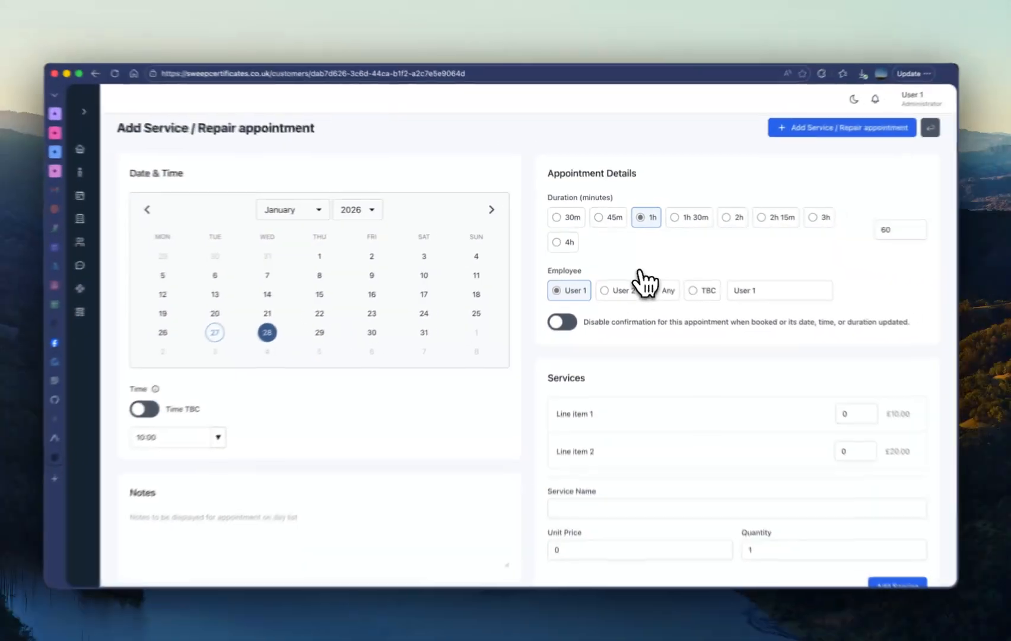
Set the service quantities to 1 for Line item 1 and 2 for Line item 2
scroll(683, 342, down, 3)
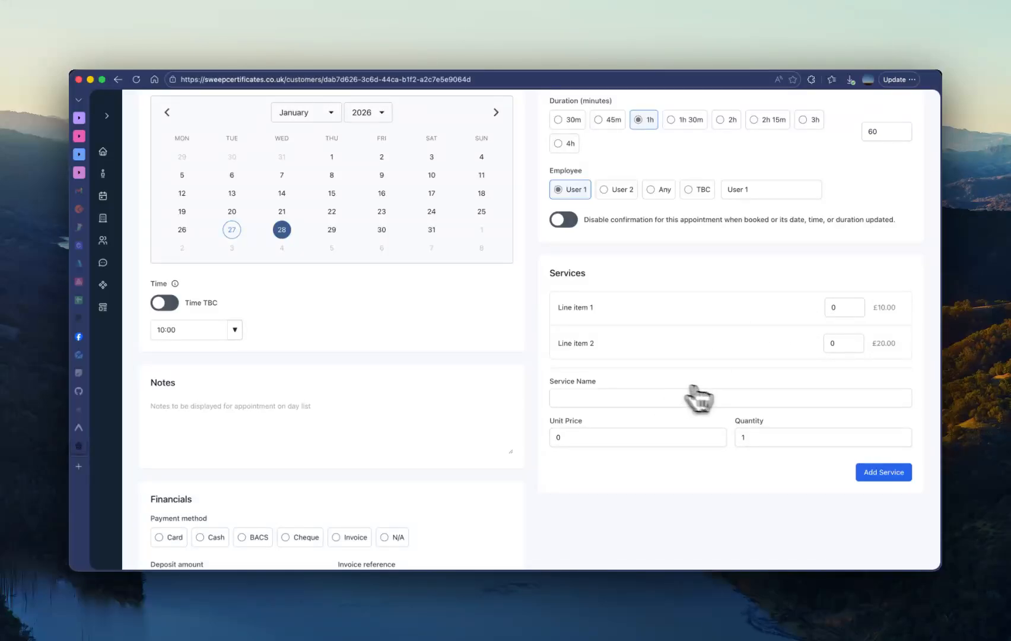
click(854, 305)
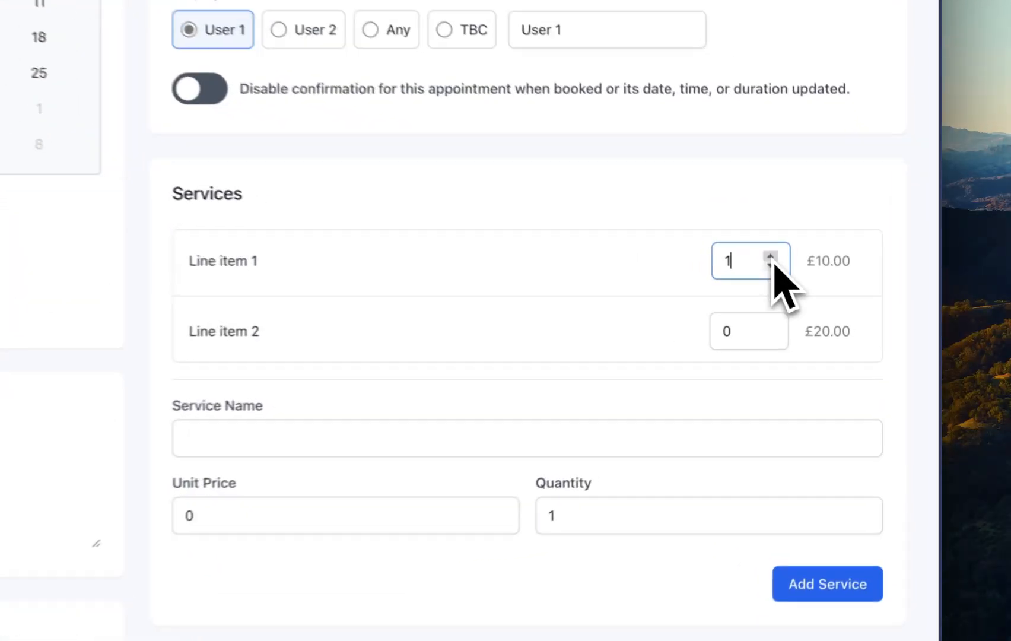
click(854, 341)
click(854, 341)
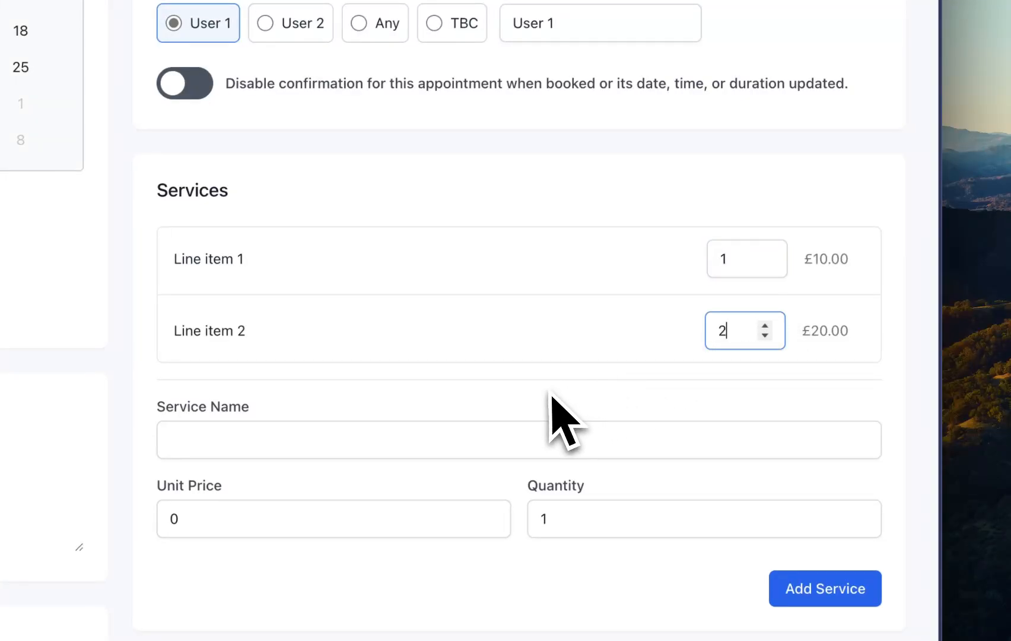
Review the appointment's financials and invoice reference note, and add the Service / Repair appointment to the customer
scroll(560, 417, down, 3)
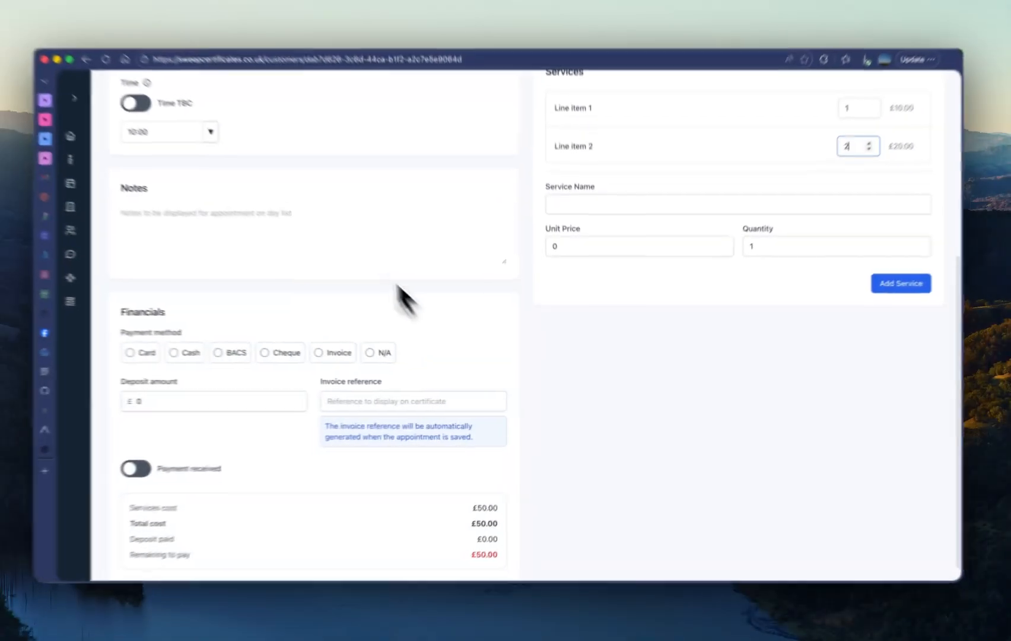
scroll(231, 423, down, 1)
scroll(238, 436, down, 1)
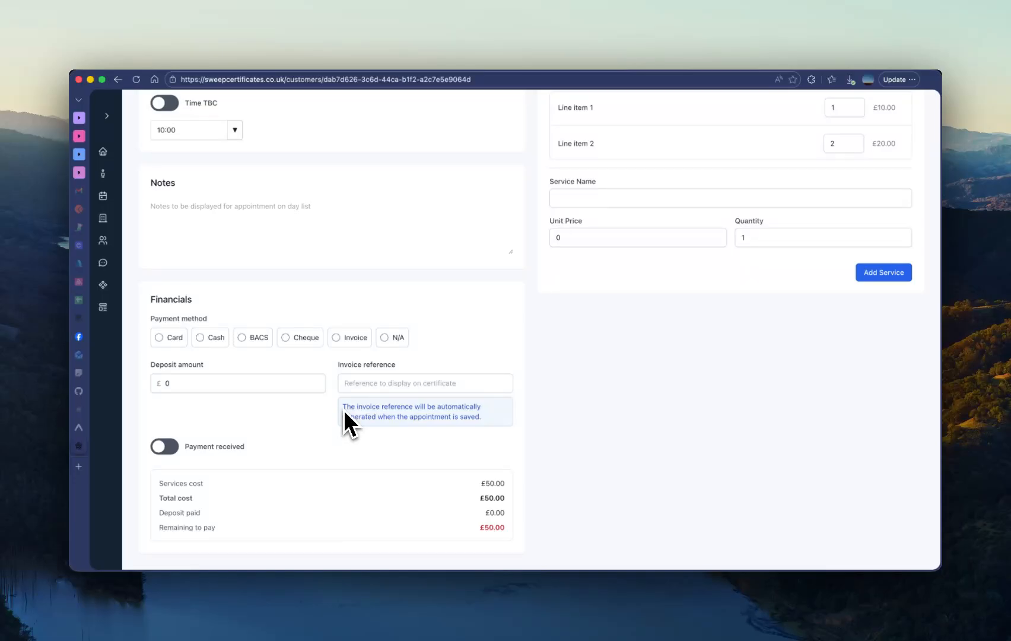
scroll(682, 406, up, 10)
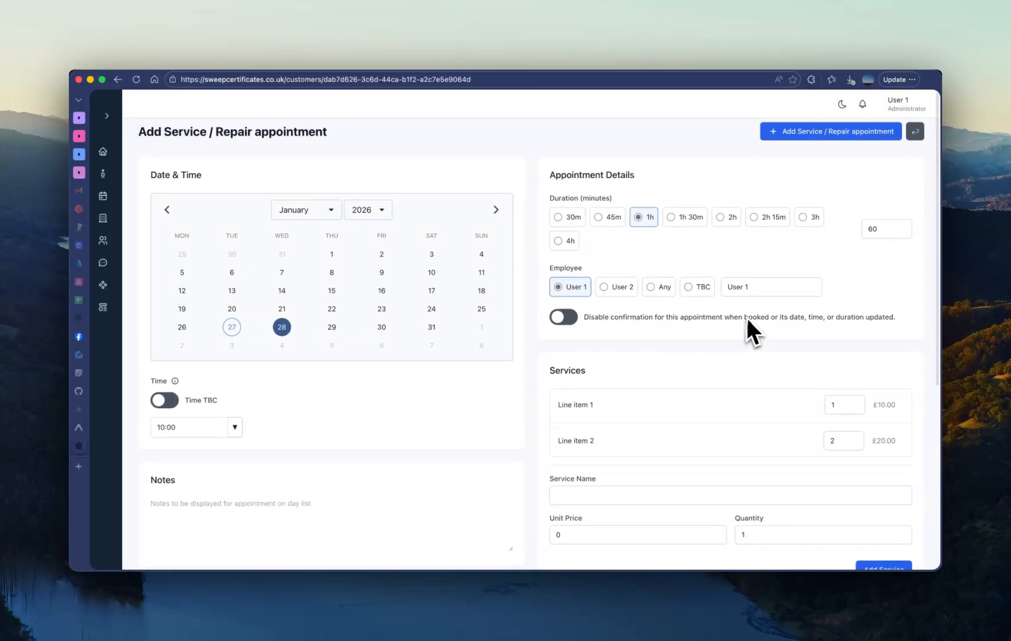
click(828, 138)
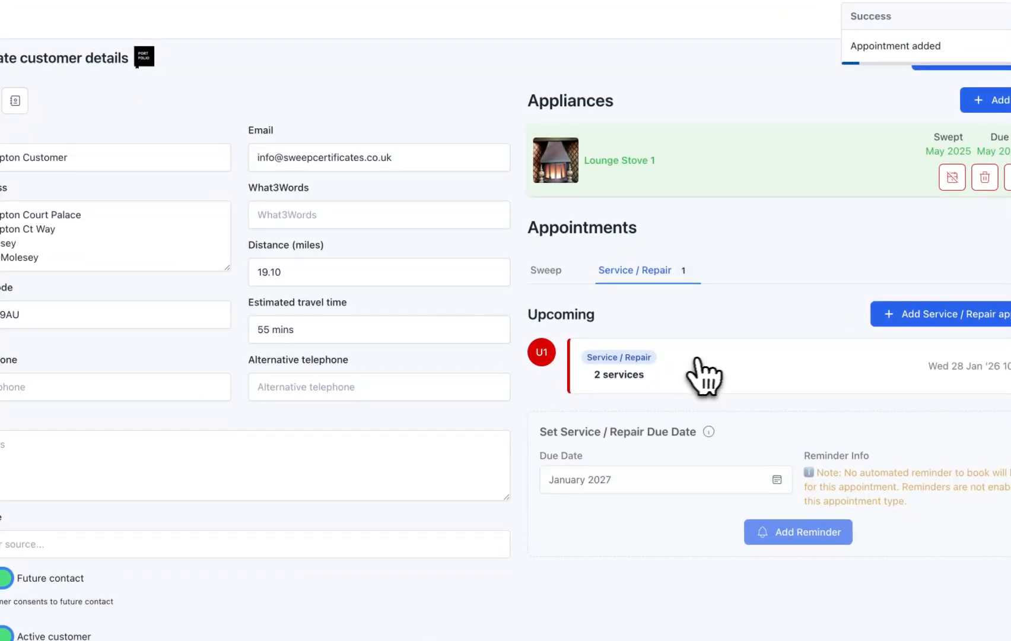
Compare the customer's Sweep appointments with their Service / Repair appointments
click(565, 279)
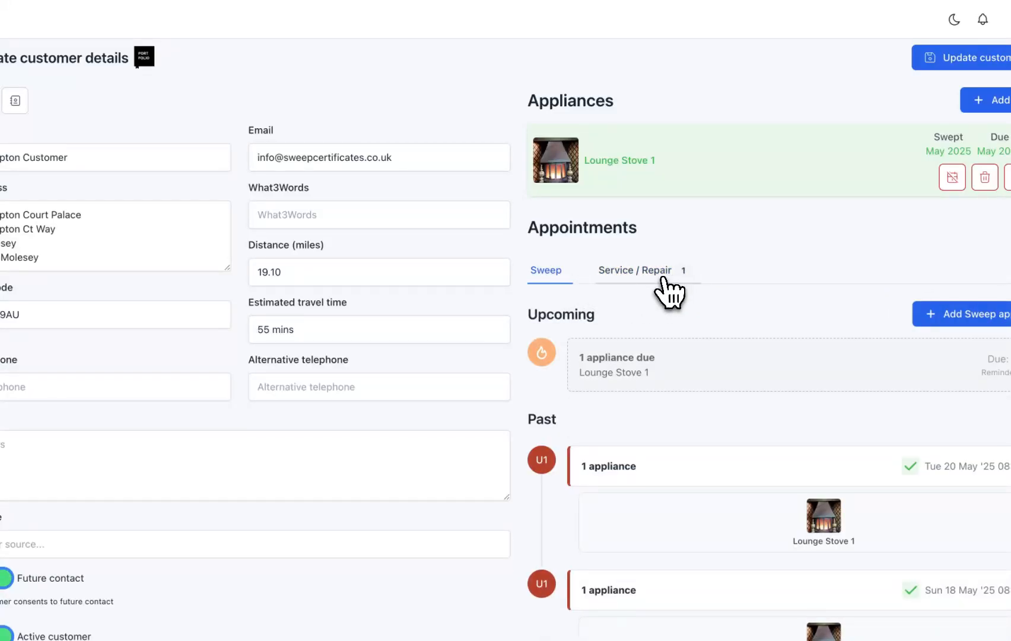
click(669, 292)
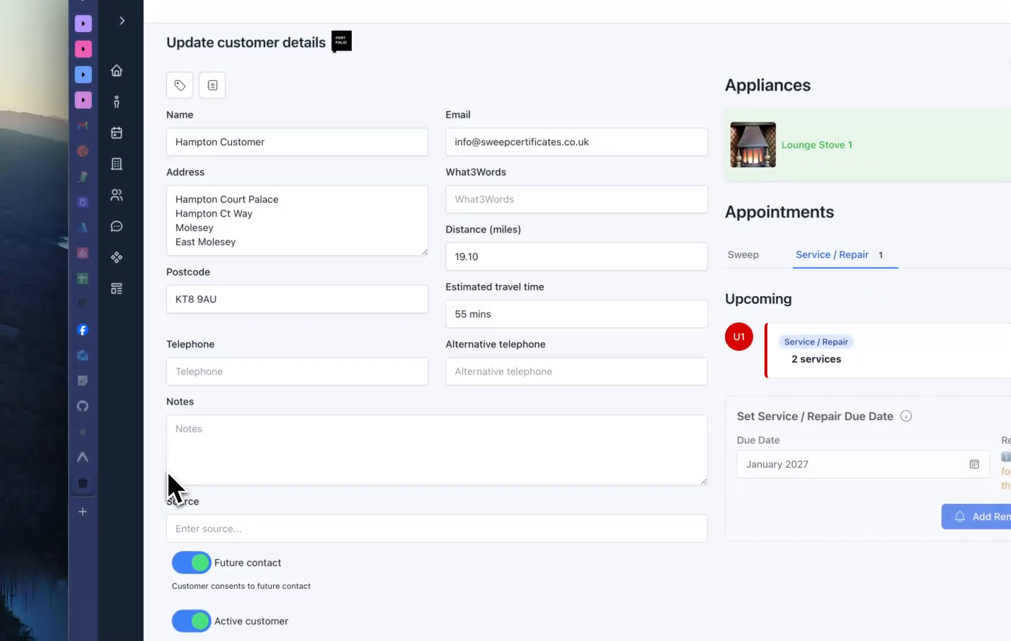
Check the new Service / Repair appointment in the appointments calendar and among tomorrow's appointments on the home dashboard
mouse_move(138, 209)
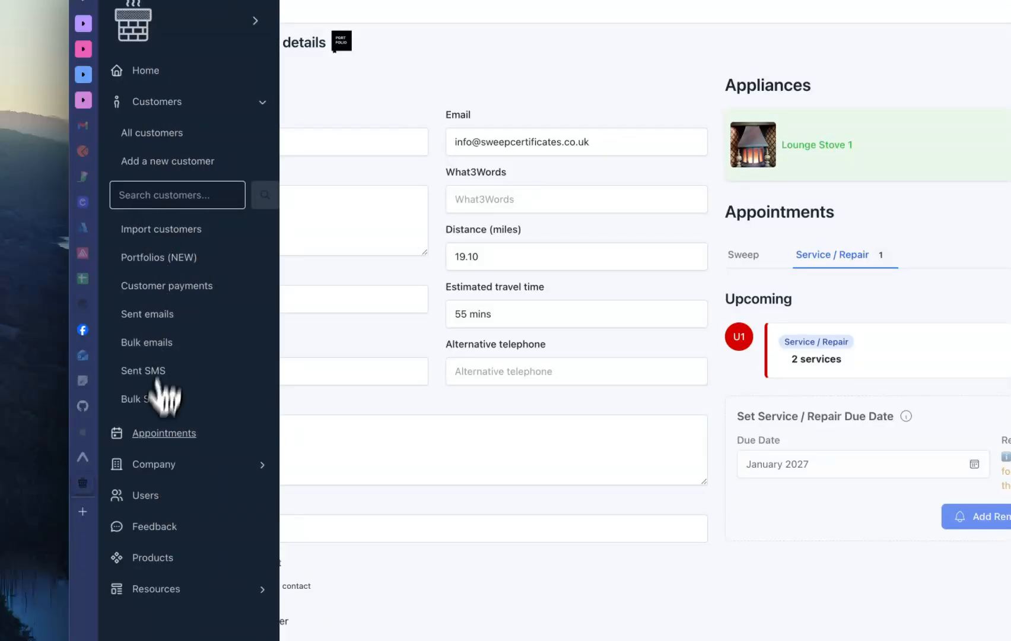
click(155, 429)
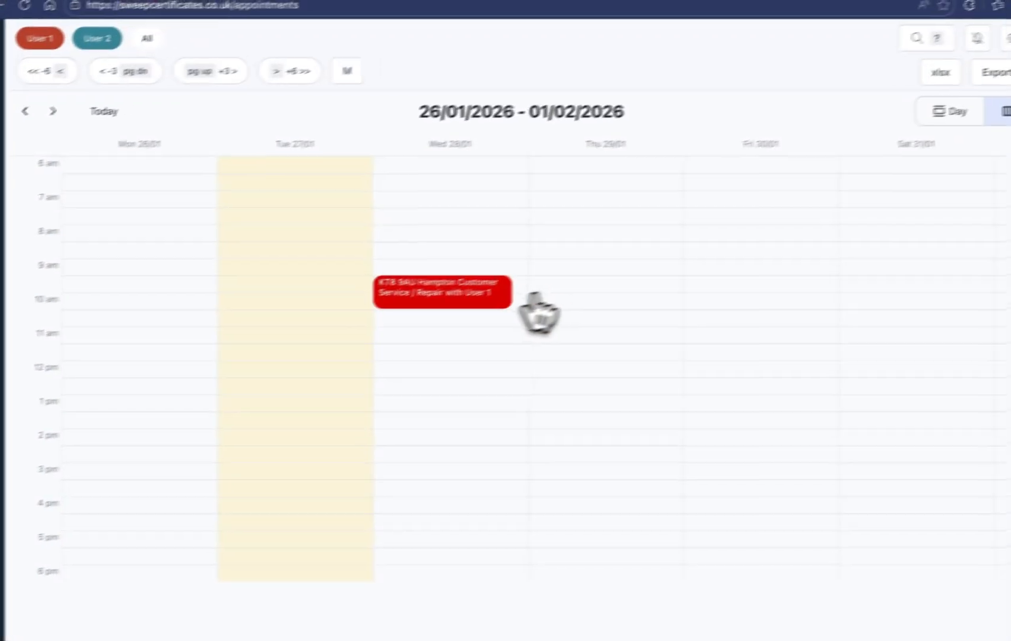
mouse_move(480, 297)
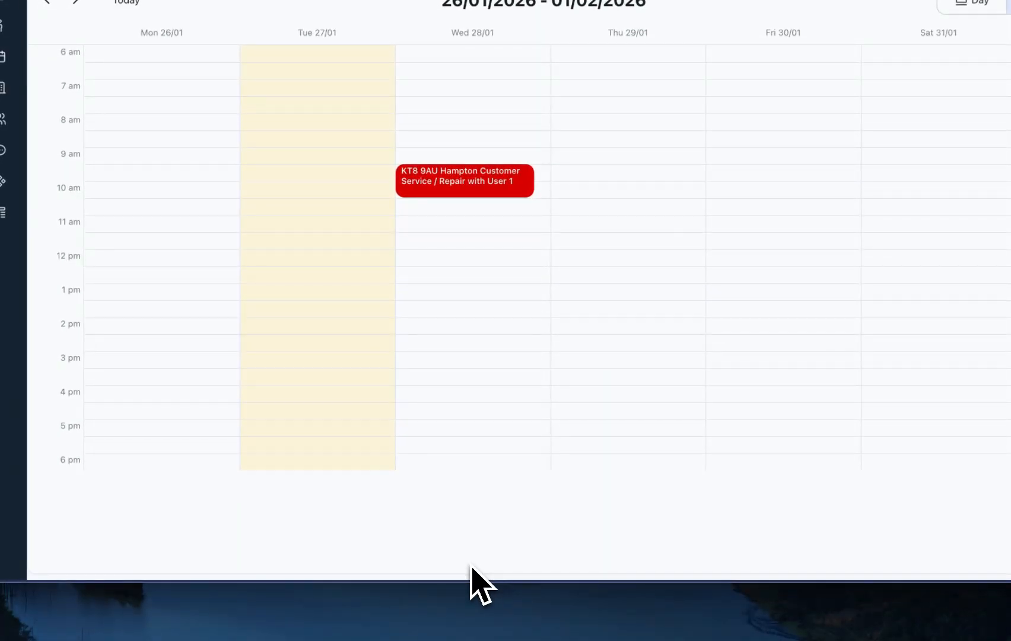
mouse_move(469, 187)
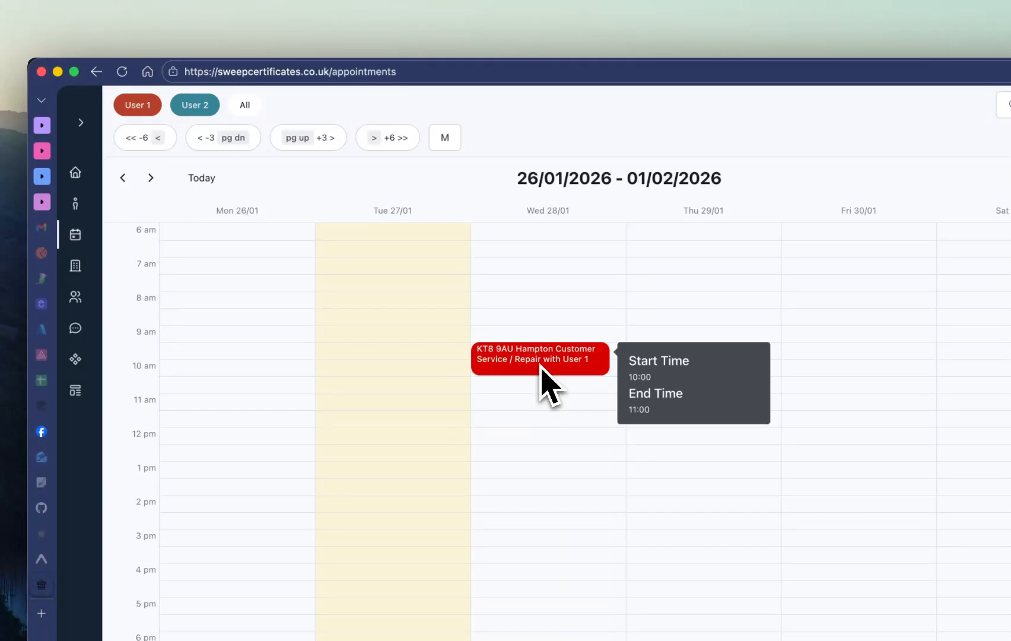
mouse_move(90, 173)
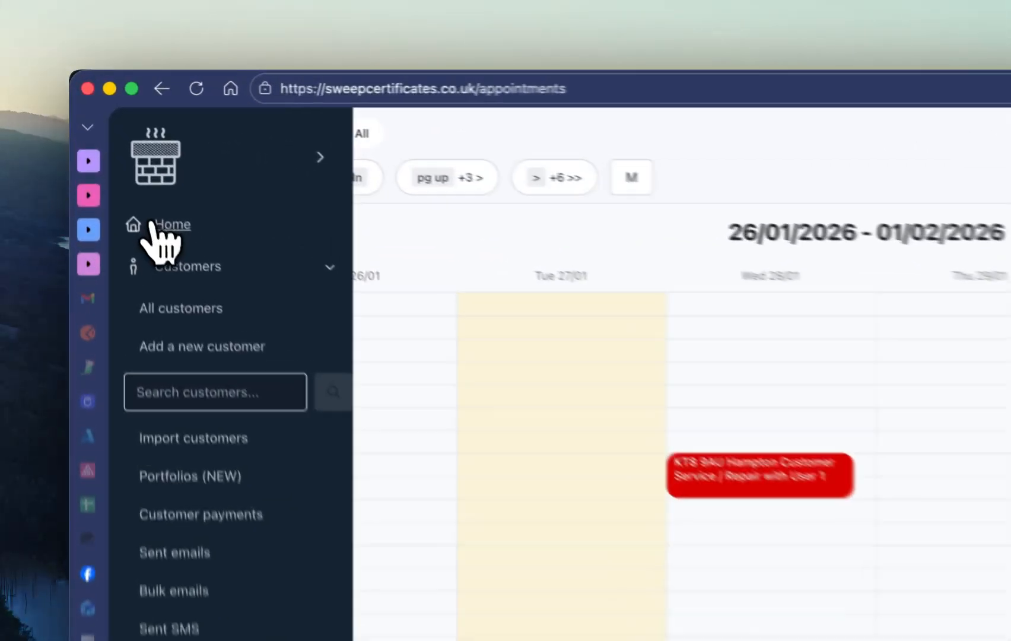
click(156, 226)
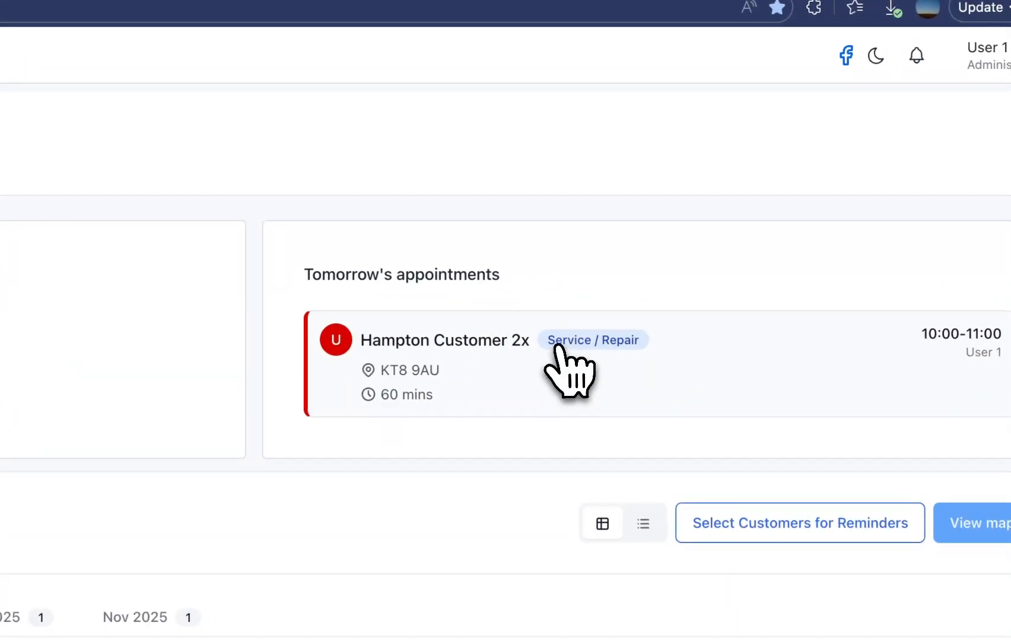